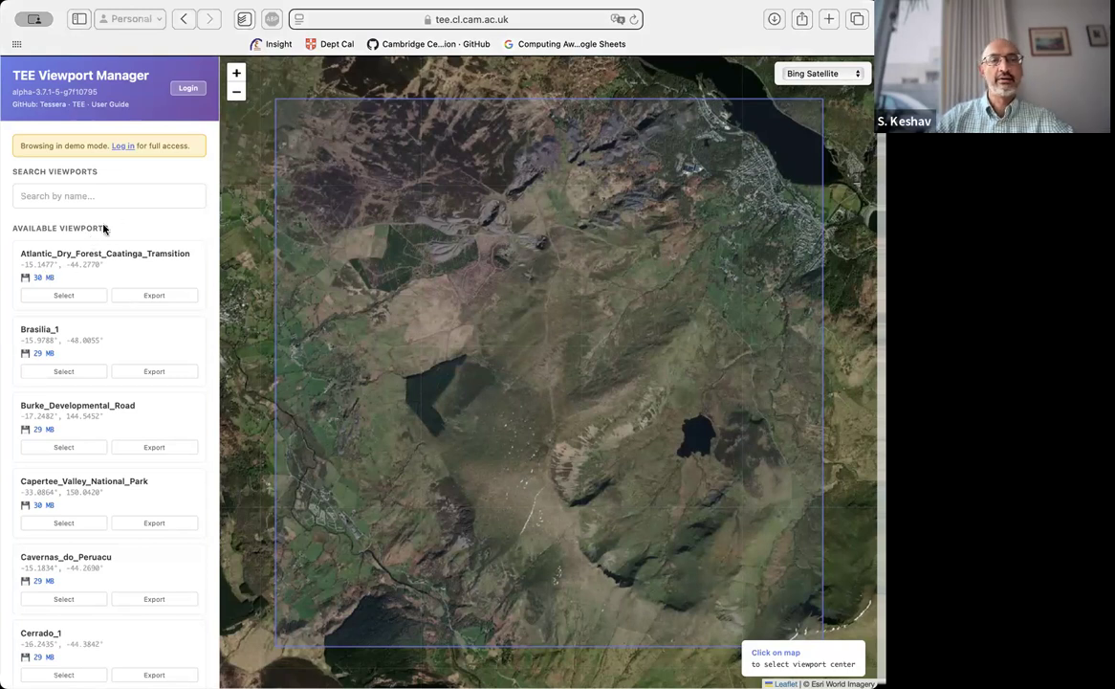
# Browse the available viewports and select the Kurri_Kurri viewport.
pyautogui.scroll(-3, 129, 267)
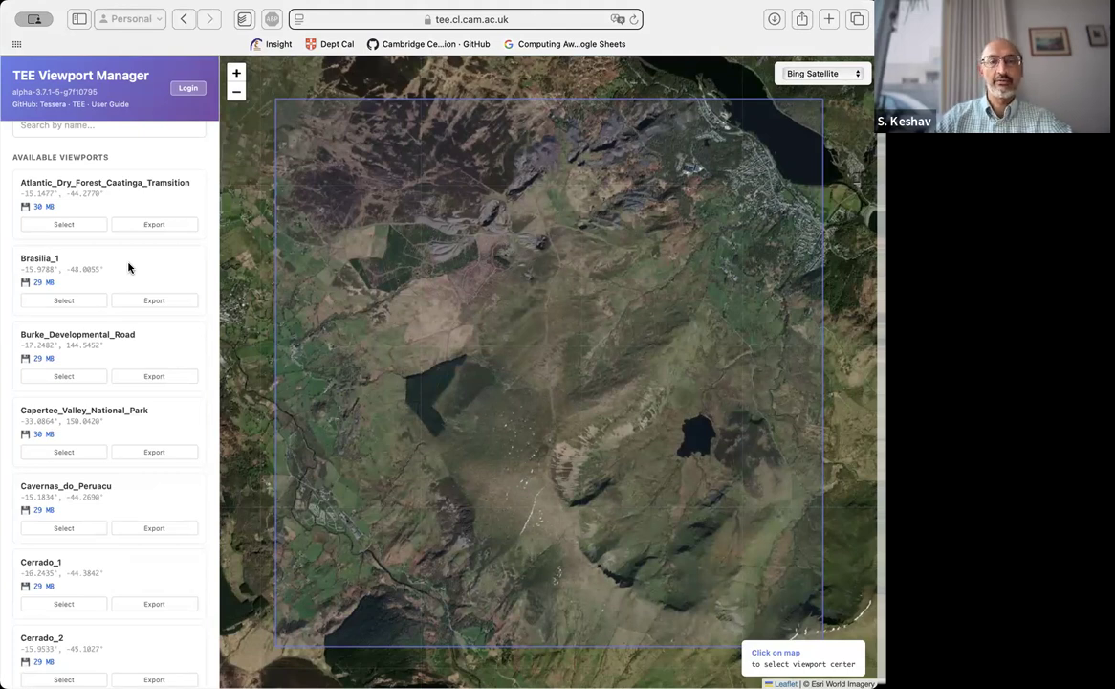
pyautogui.scroll(-15, 129, 267)
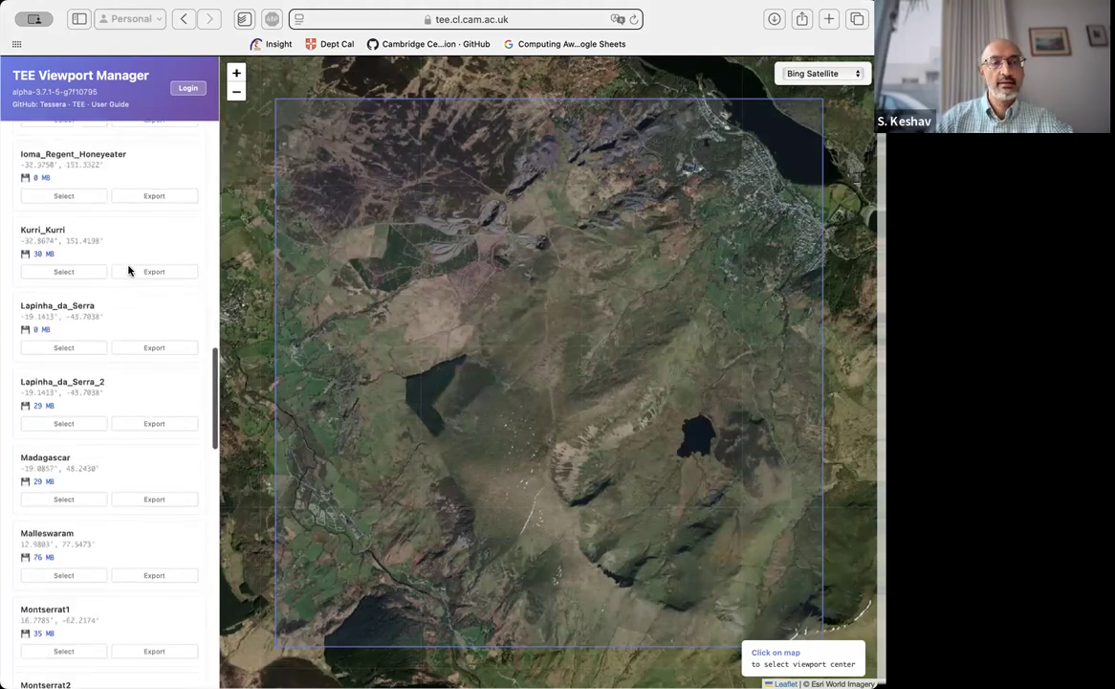
pyautogui.click(56, 275)
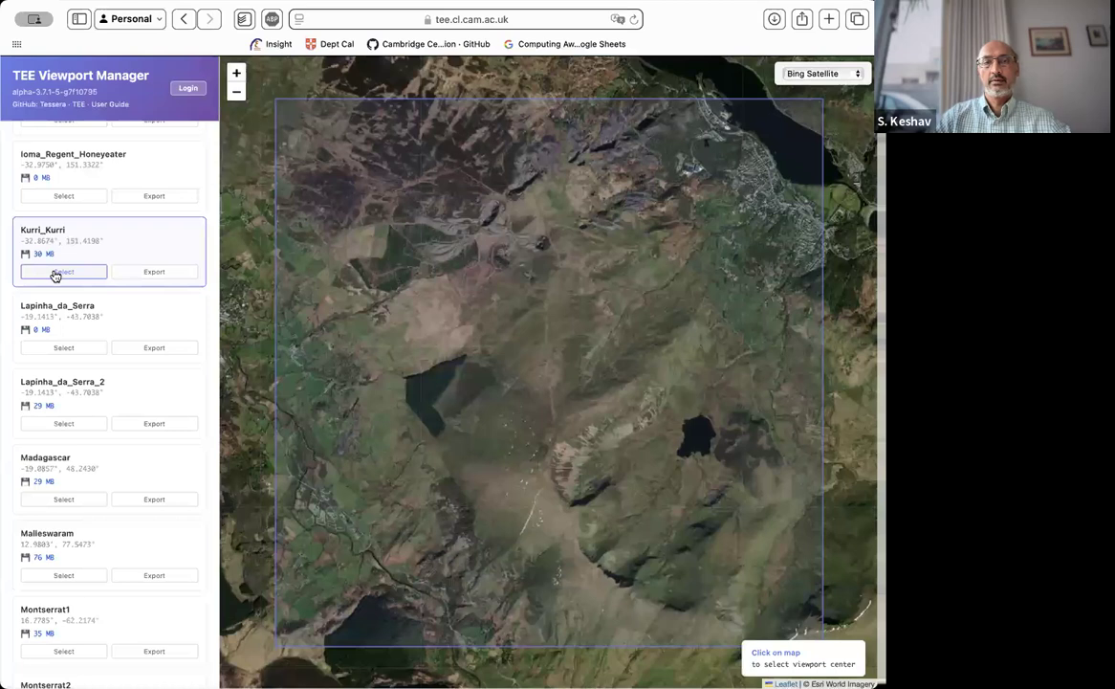
pyautogui.scroll(-3, 101, 350)
pyautogui.scroll(4, 100, 353)
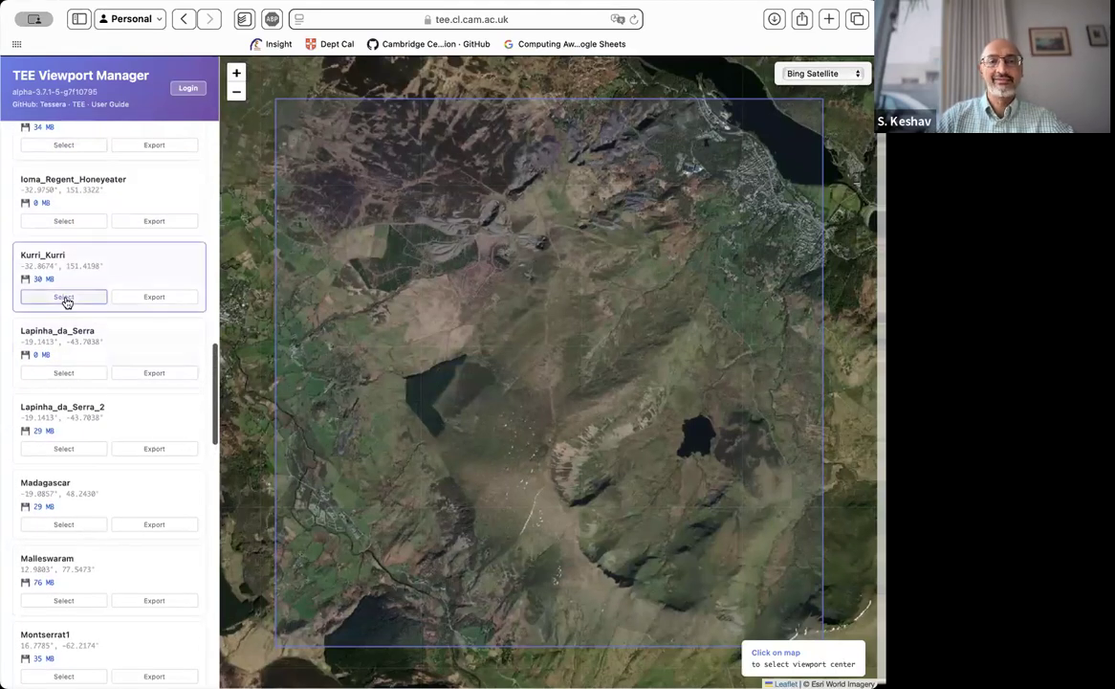
pyautogui.click(64, 297)
# Select the Wicken_Fen viewport and open it in the viewer.
pyautogui.scroll(-10, 67, 302)
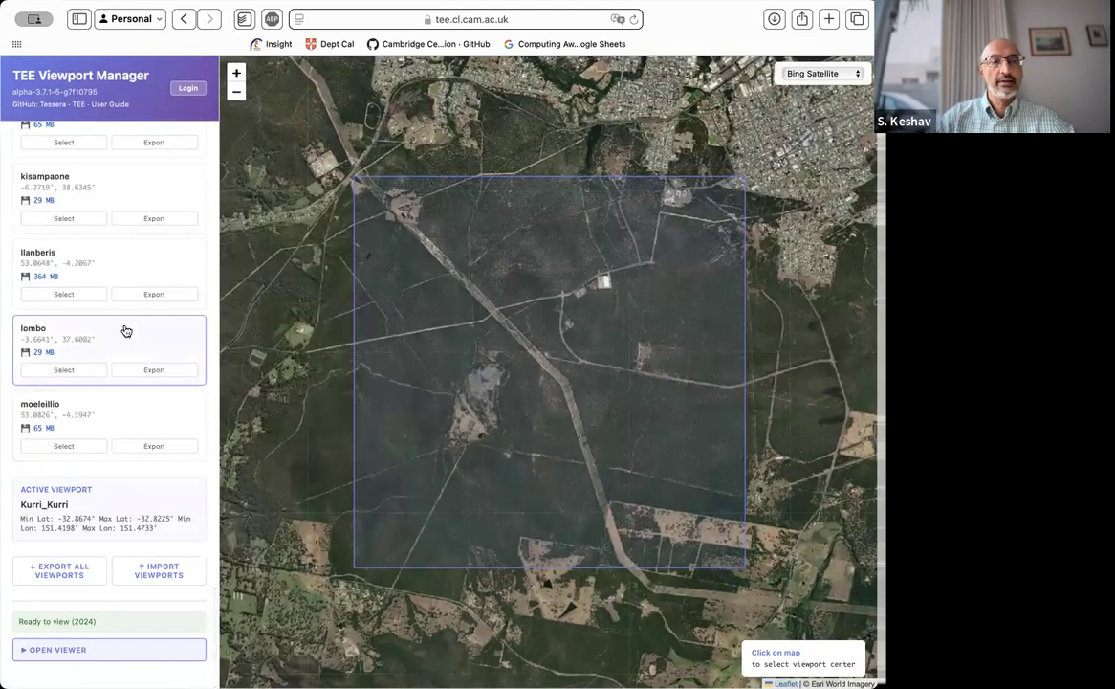
pyautogui.scroll(6, 126, 330)
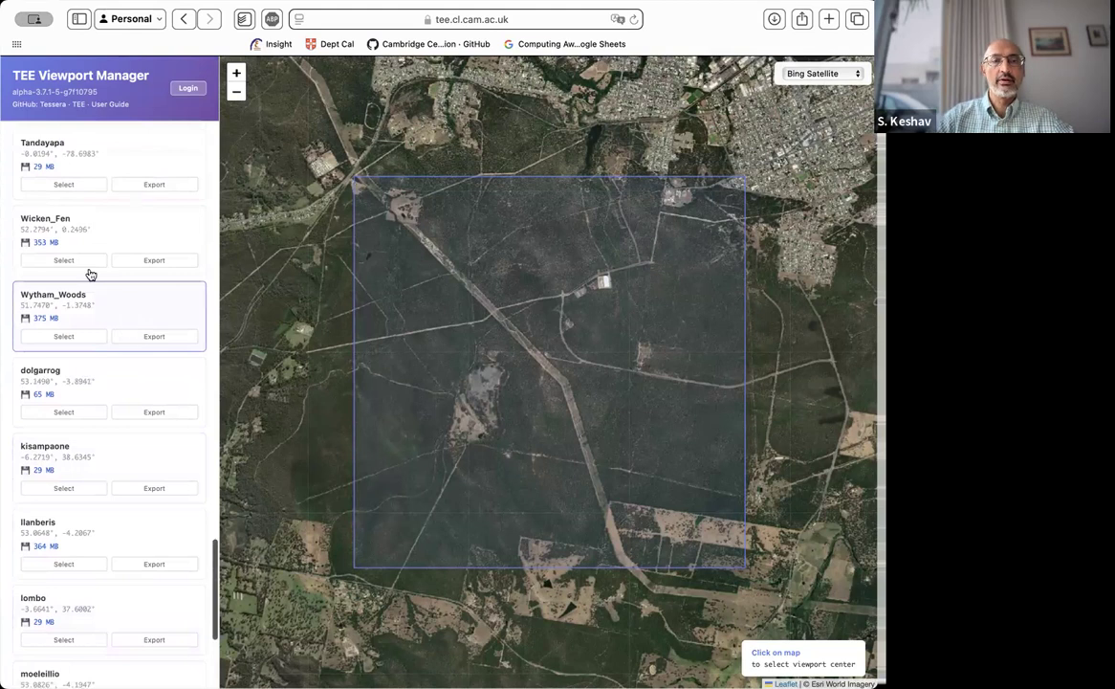
pyautogui.click(84, 262)
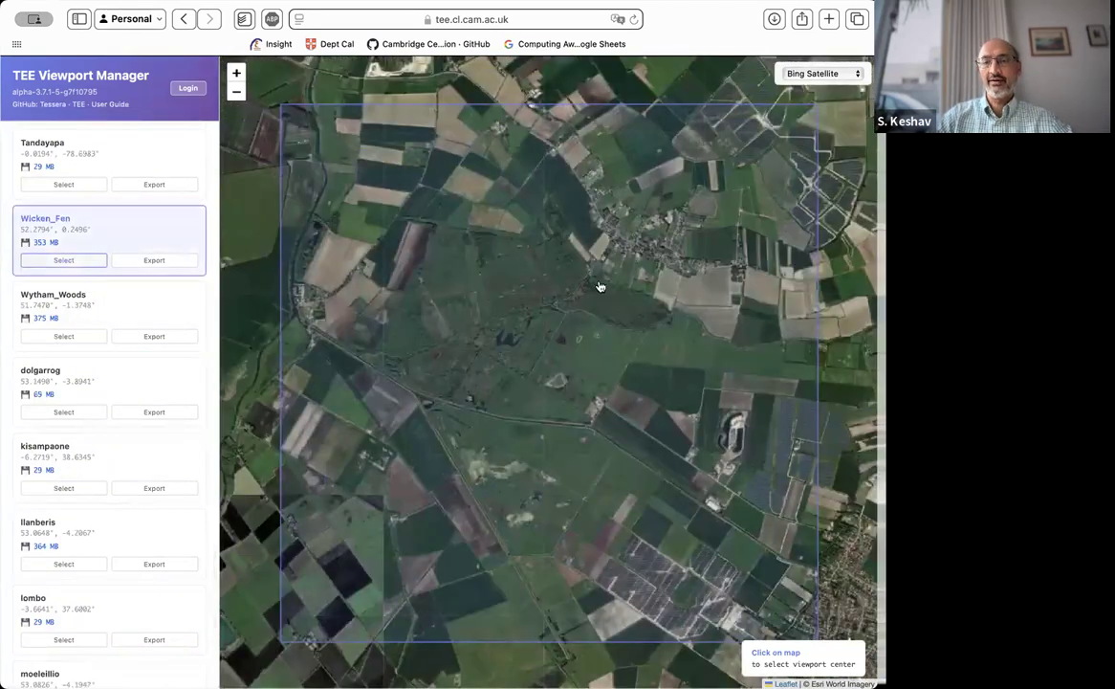
pyautogui.scroll(-6, 179, 592)
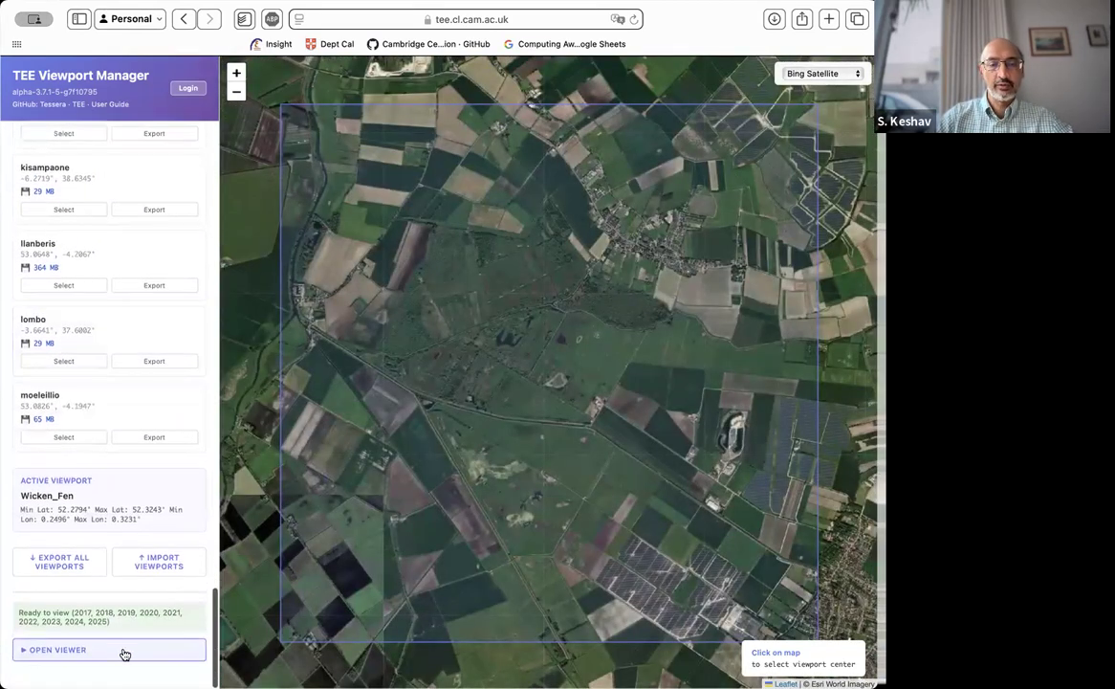
pyautogui.click(123, 651)
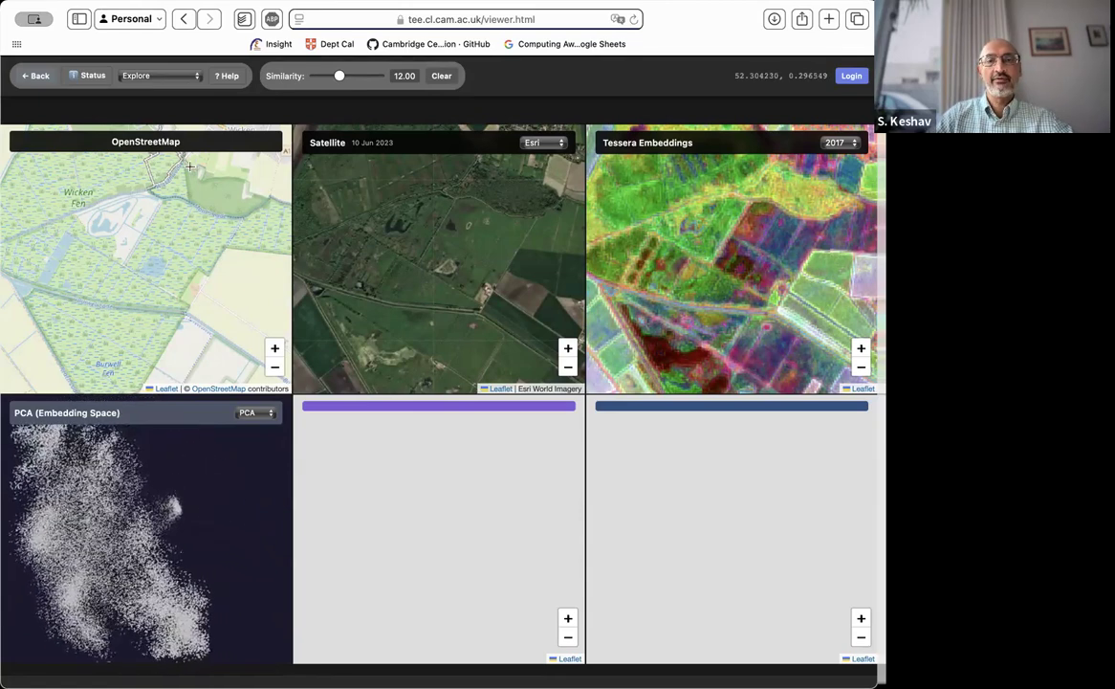
# Switch the satellite imagery source to Google and set the Tessera embeddings year to 2020.
pyautogui.click(559, 143)
pyautogui.click(542, 157)
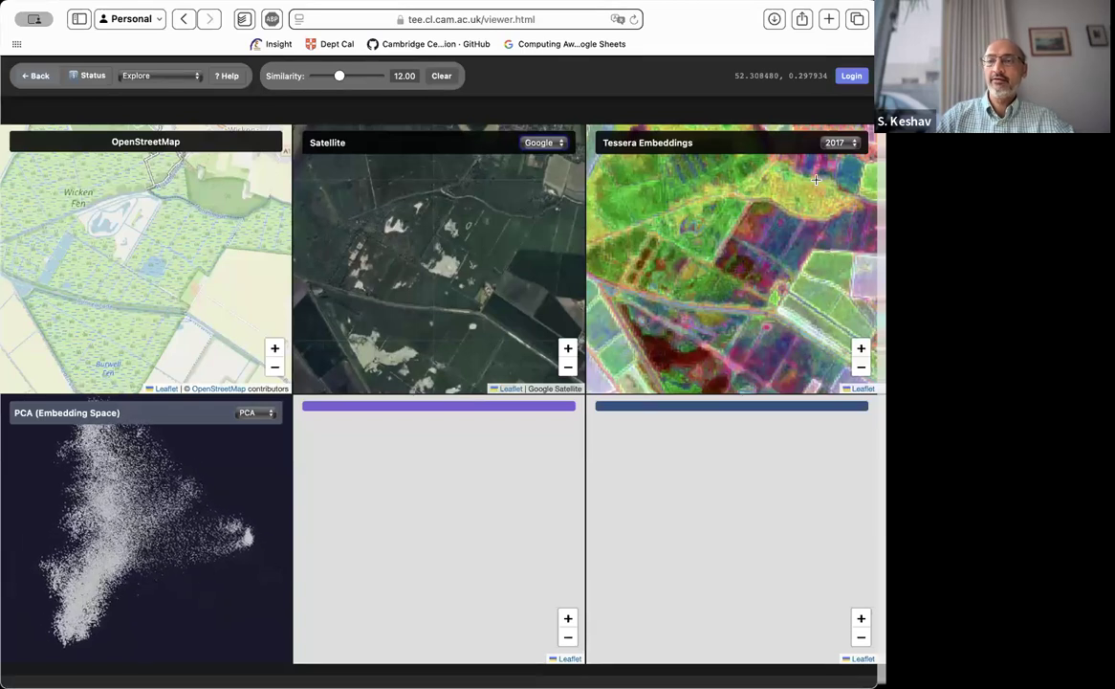
pyautogui.click(837, 142)
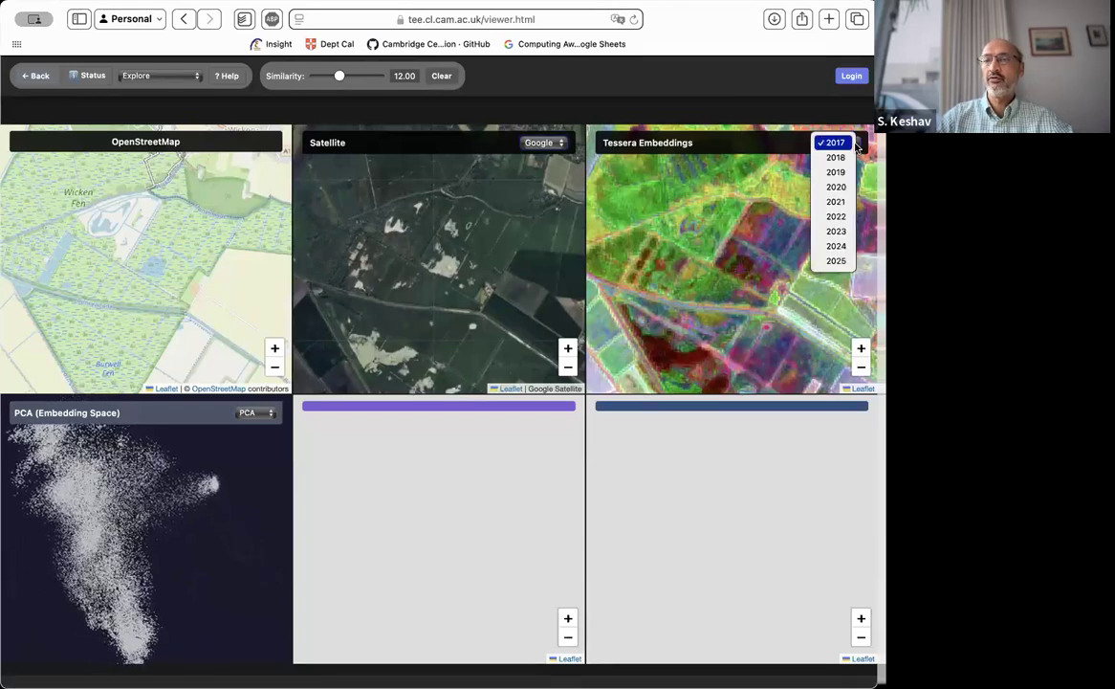
pyautogui.click(839, 187)
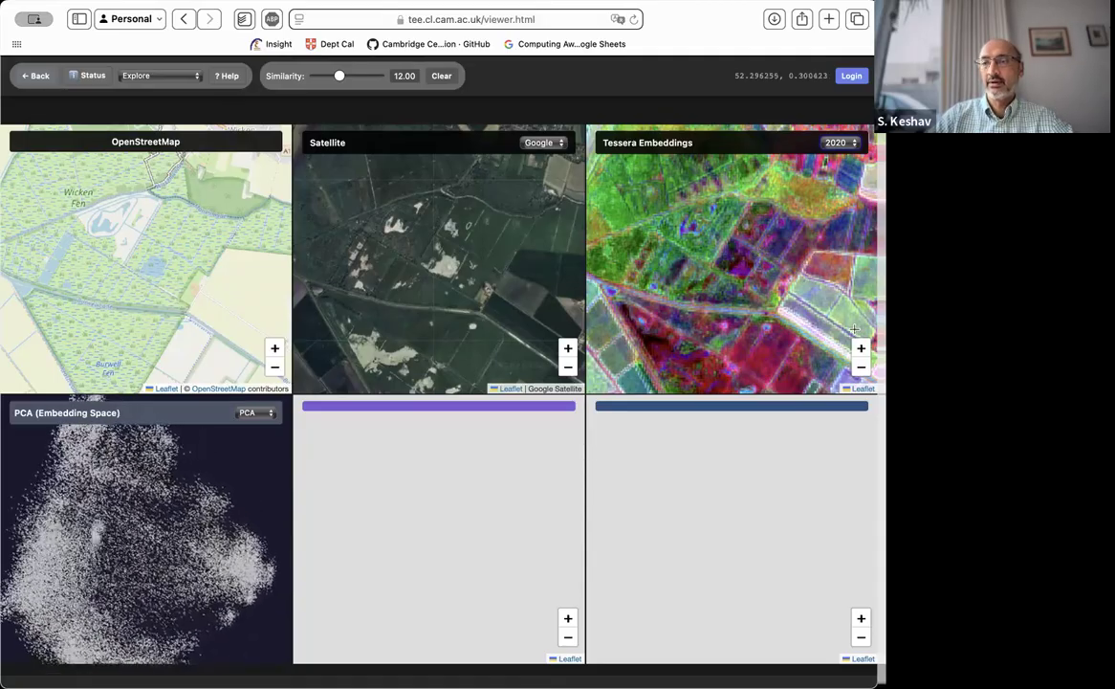
# Highlight pixels similar to the dark blue-purple field east of Wicken Fen, keeping the similarity threshold at 12.
pyautogui.scroll(2, 831, 251)
pyautogui.moveTo(831, 251); pyautogui.dragTo(765, 302)
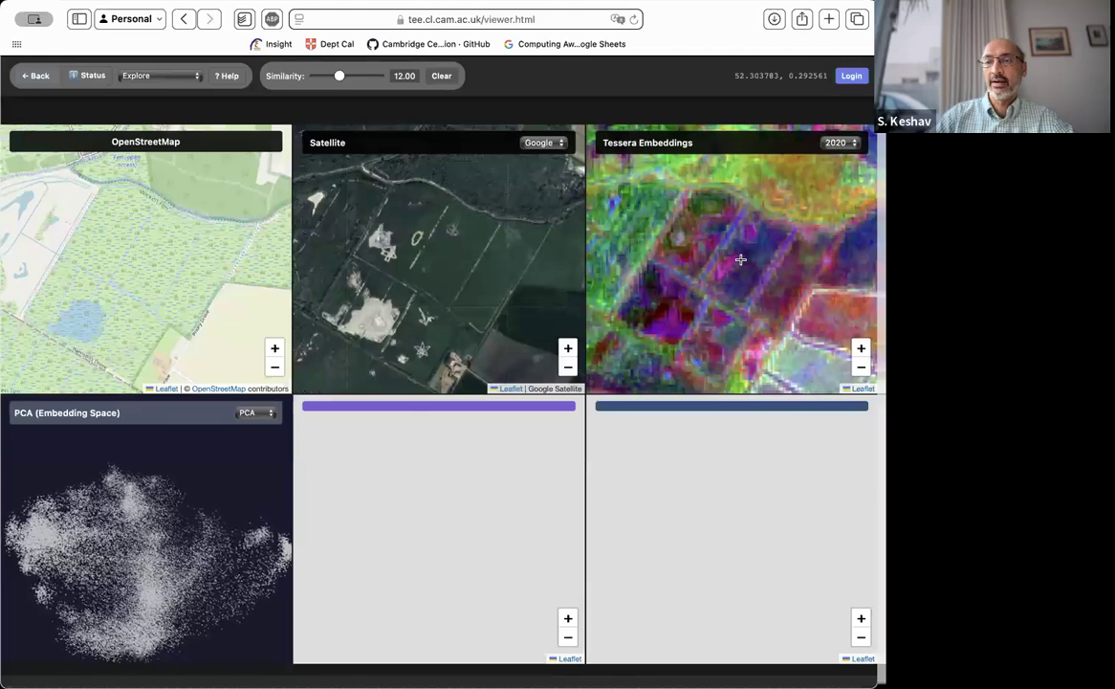
pyautogui.click(739, 258)
pyautogui.moveTo(460, 288); pyautogui.dragTo(375, 287)
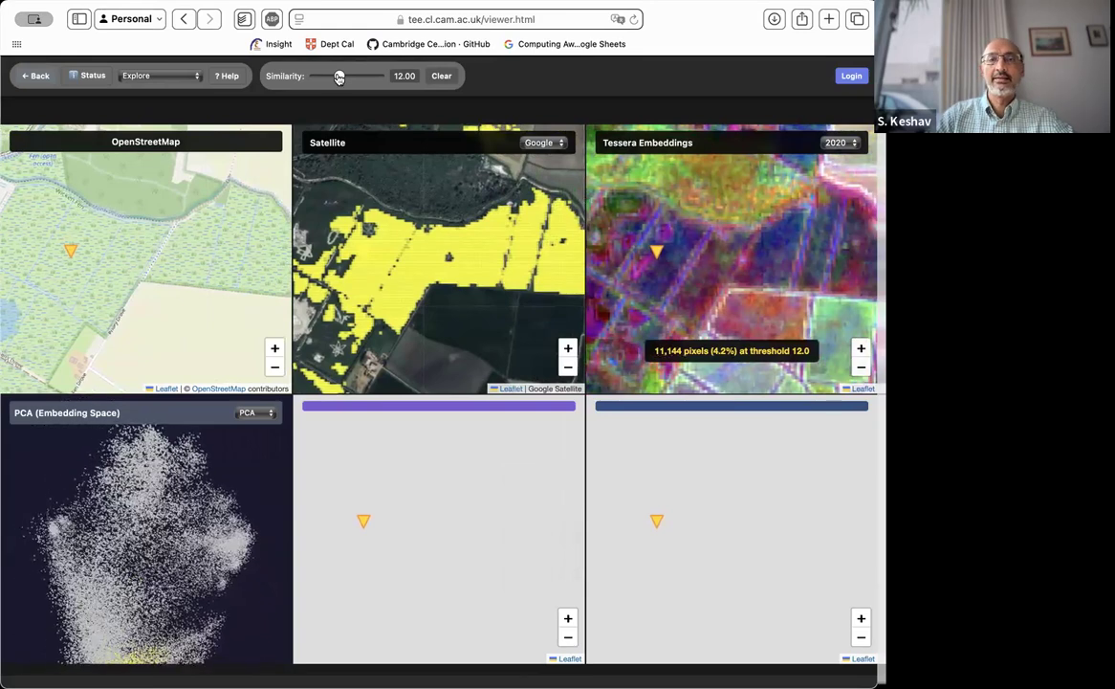
pyautogui.moveTo(340, 79)
pyautogui.mouseDown()
pyautogui.moveTo(389, 82)
pyautogui.moveTo(340, 73)
pyautogui.mouseUp()
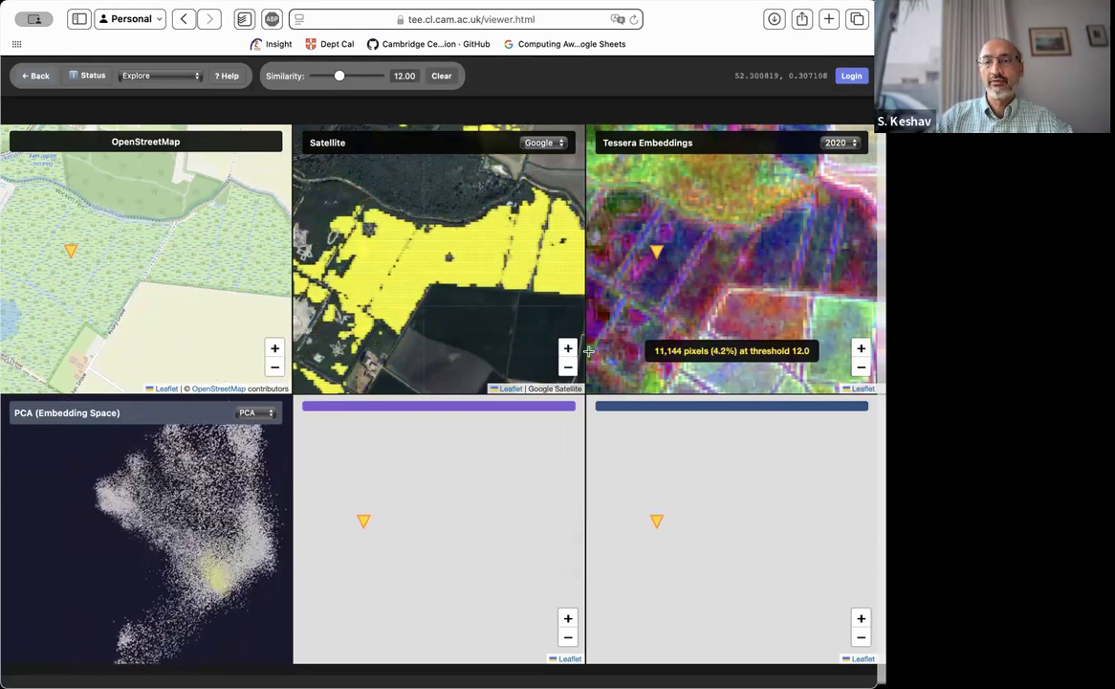
# Examine up close the small unhighlighted patch inside the yellow similarity area on the satellite image.
pyautogui.click(568, 349)
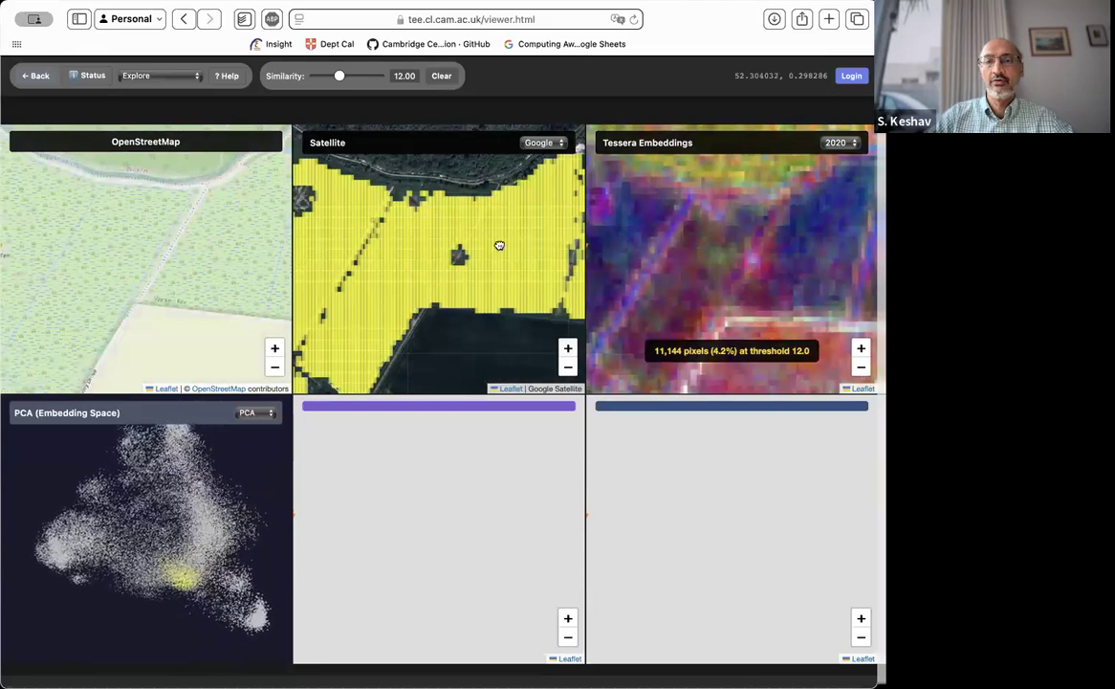
pyautogui.moveTo(499, 246); pyautogui.dragTo(541, 263)
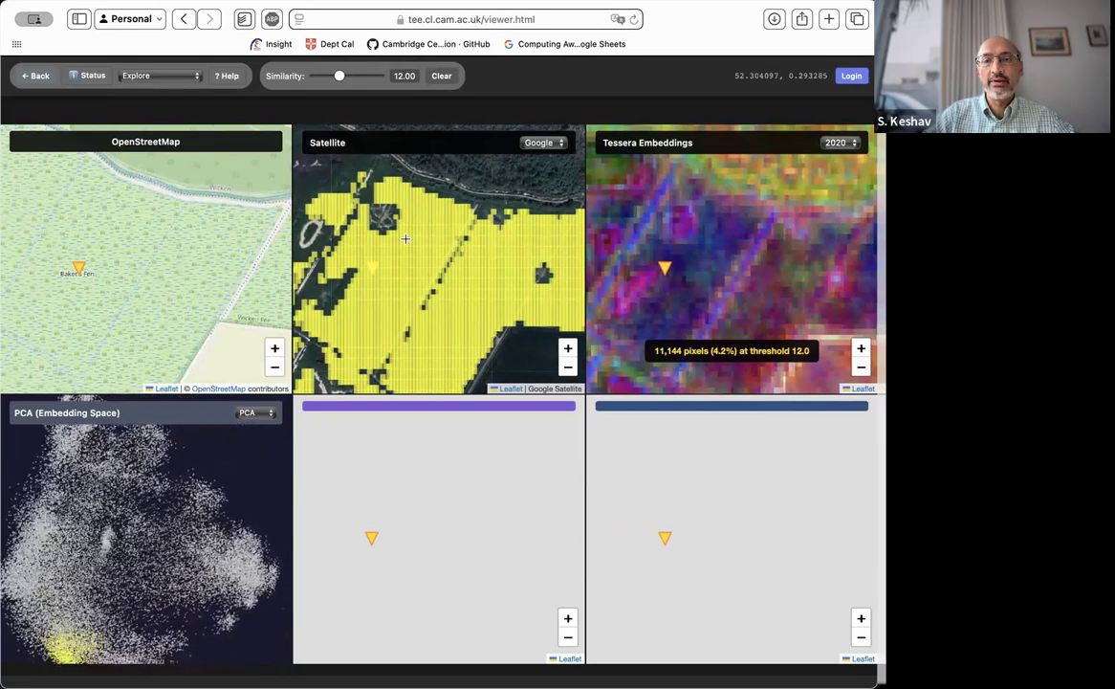
pyautogui.click(566, 349)
pyautogui.moveTo(418, 224); pyautogui.dragTo(505, 299)
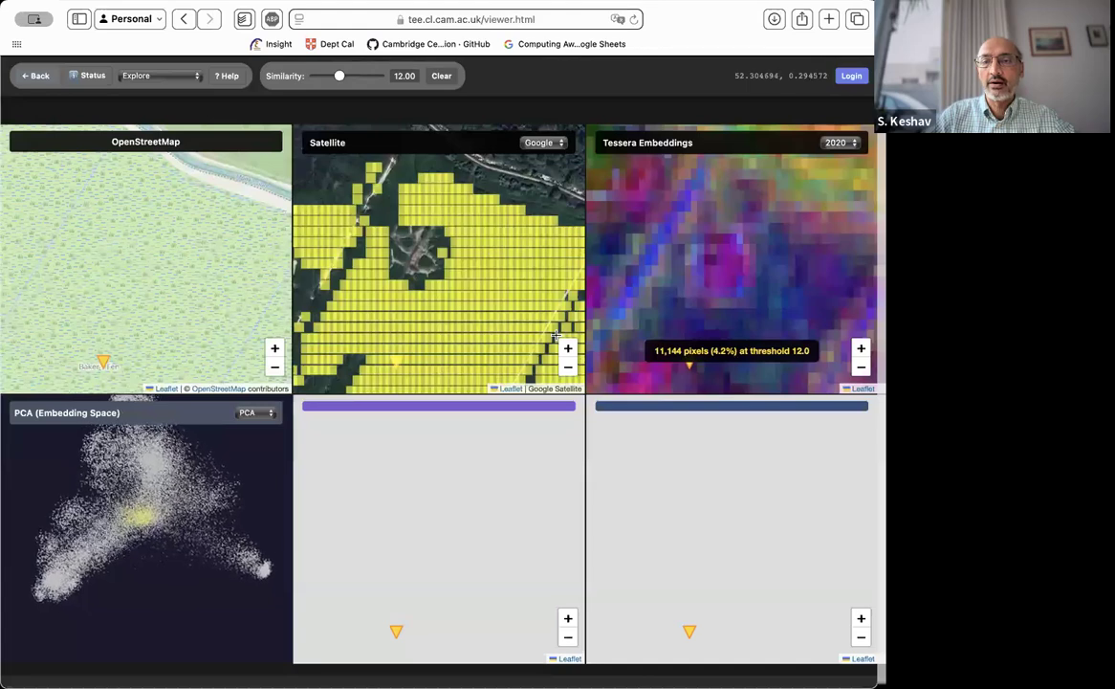
pyautogui.click(567, 348)
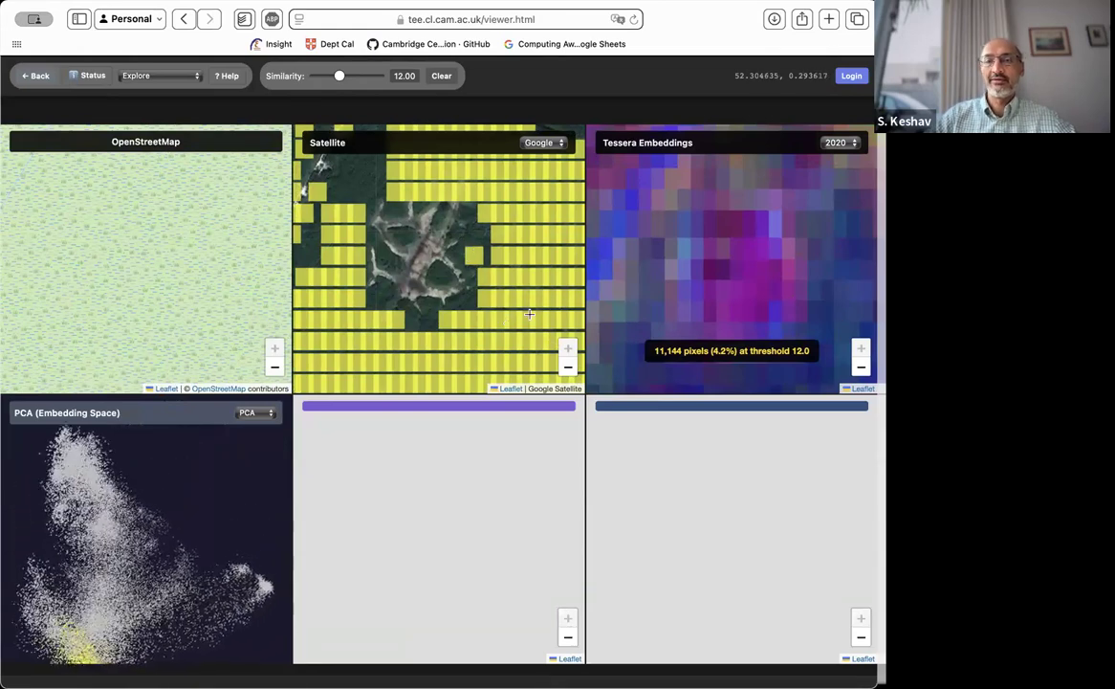
pyautogui.click(568, 368)
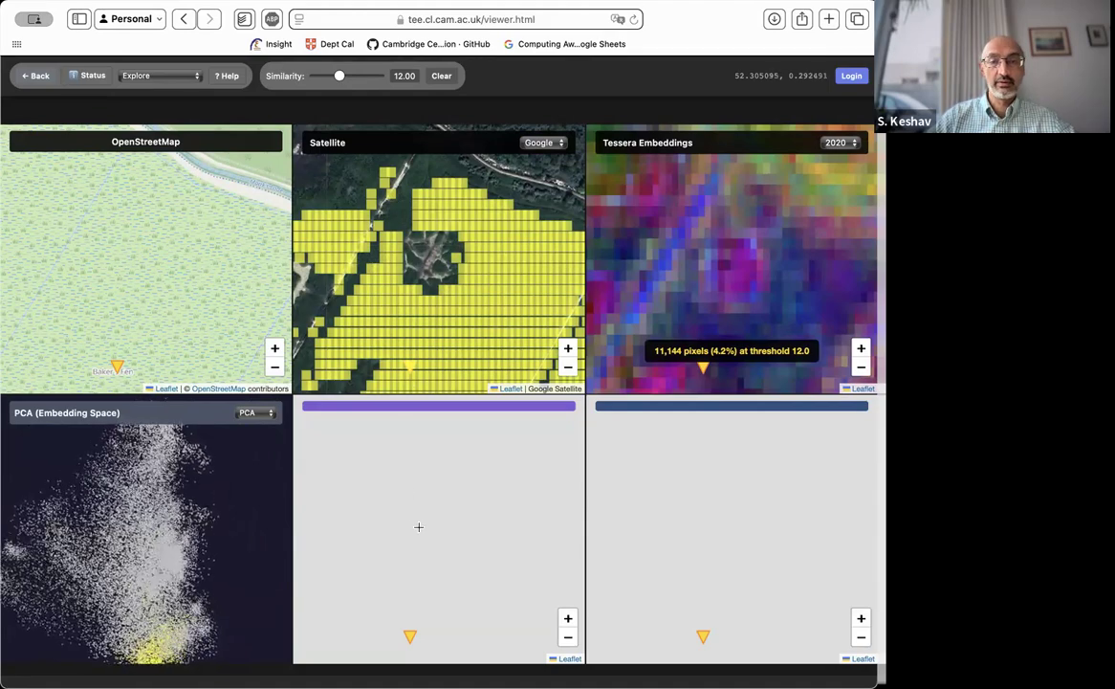
# Highlight pixels similar to the pale bare patch southeast of Wicken Fen on the satellite image.
pyautogui.click(862, 368)
pyautogui.click(862, 367)
pyautogui.click(862, 367)
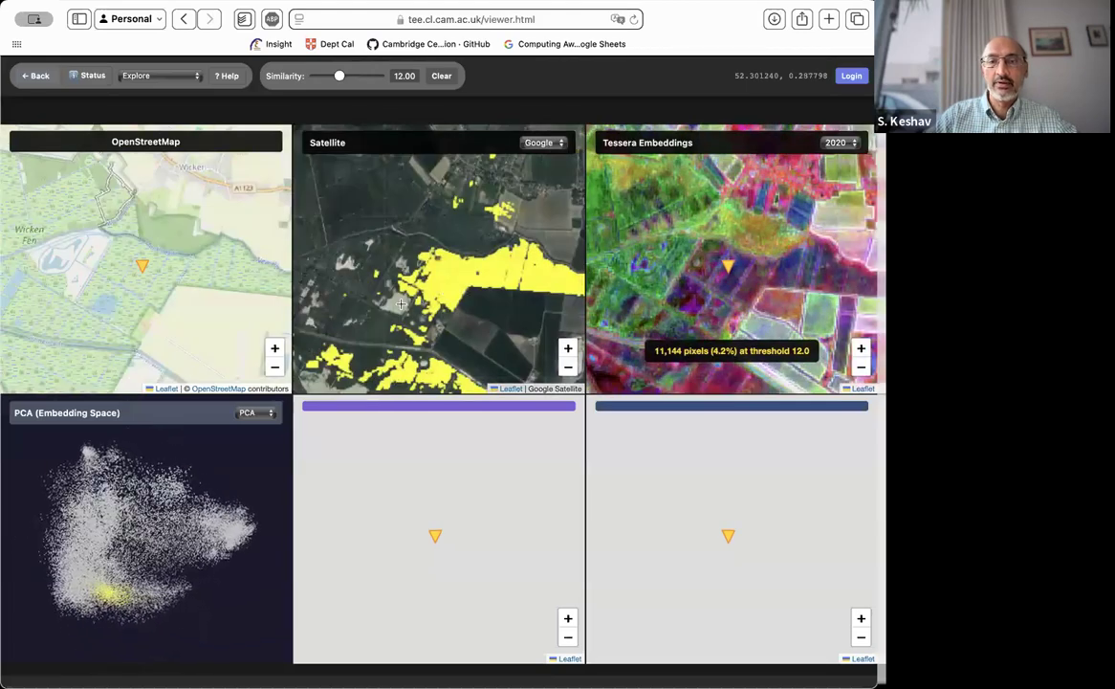
pyautogui.click(399, 304)
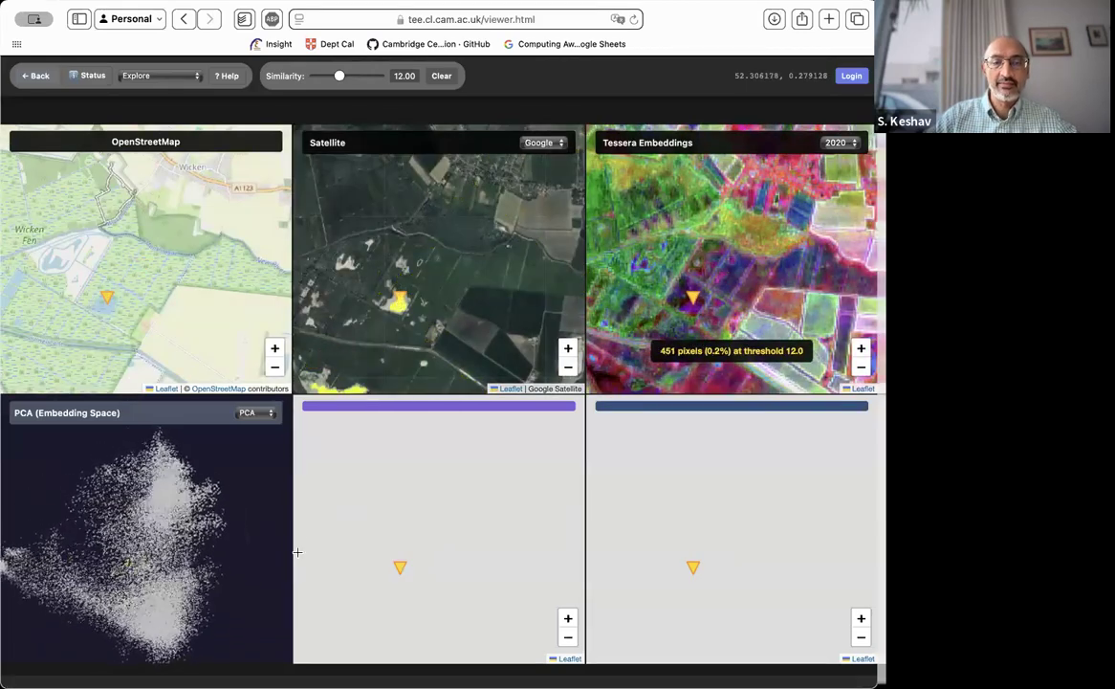
# Highlight pixels similar to the farm field northeast of Upware and raise the similarity threshold to 22.
pyautogui.moveTo(438, 266); pyautogui.dragTo(580, 250)
pyautogui.moveTo(444, 252); pyautogui.dragTo(455, 285)
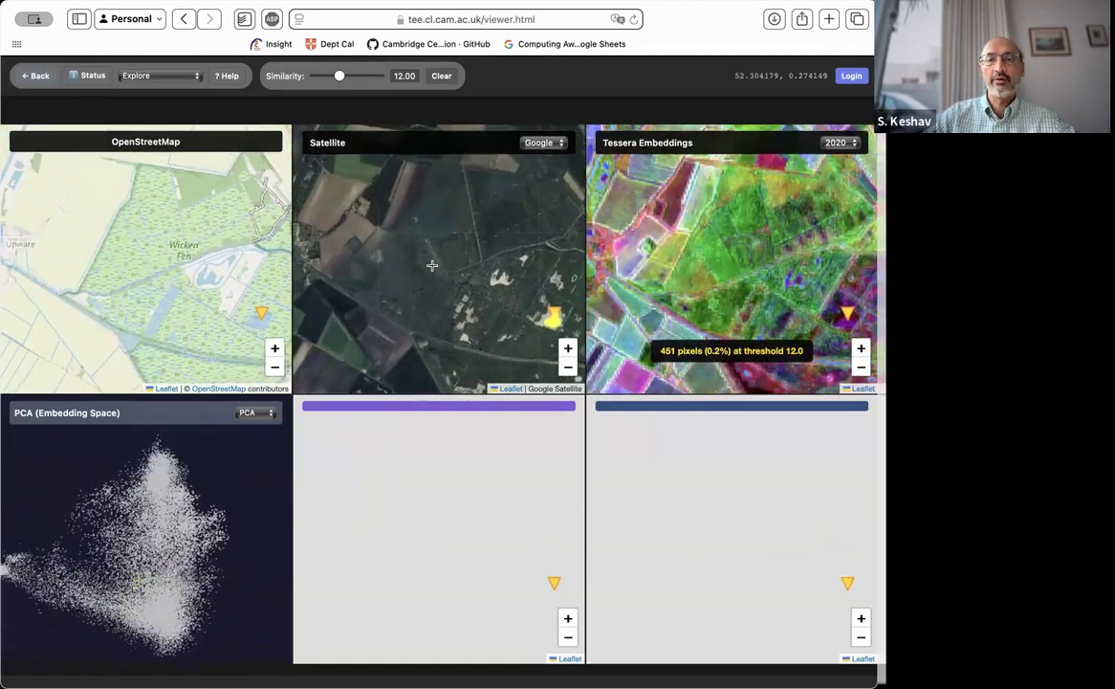
pyautogui.click(336, 198)
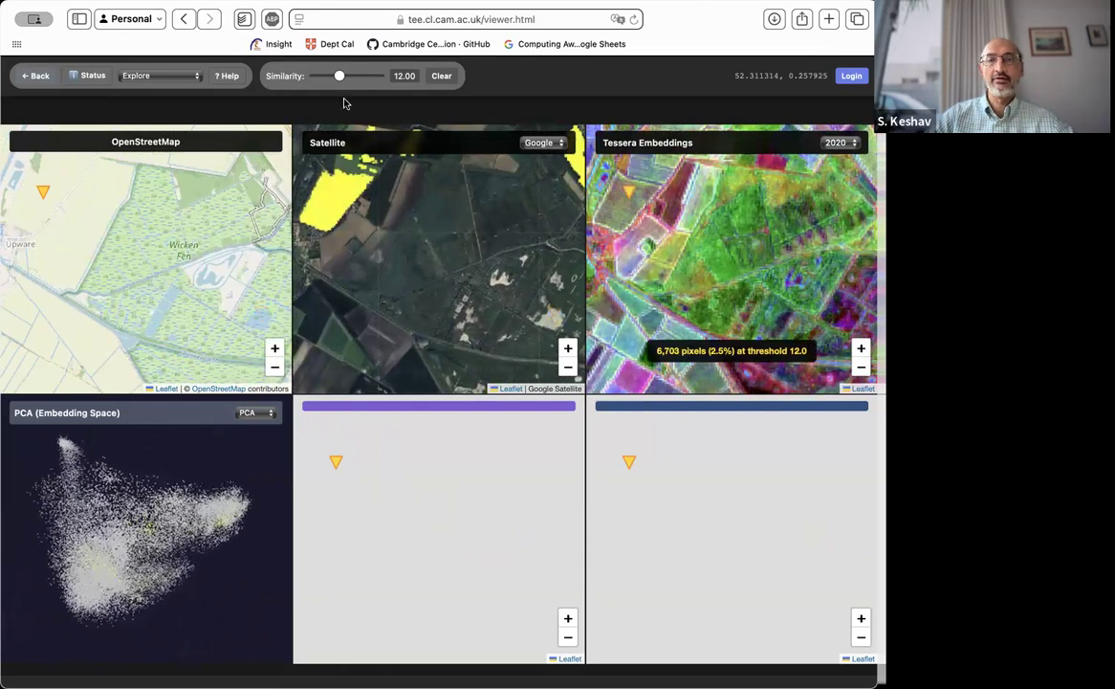
pyautogui.moveTo(339, 76)
pyautogui.mouseDown()
pyautogui.moveTo(363, 77)
pyautogui.moveTo(353, 77)
pyautogui.mouseUp()
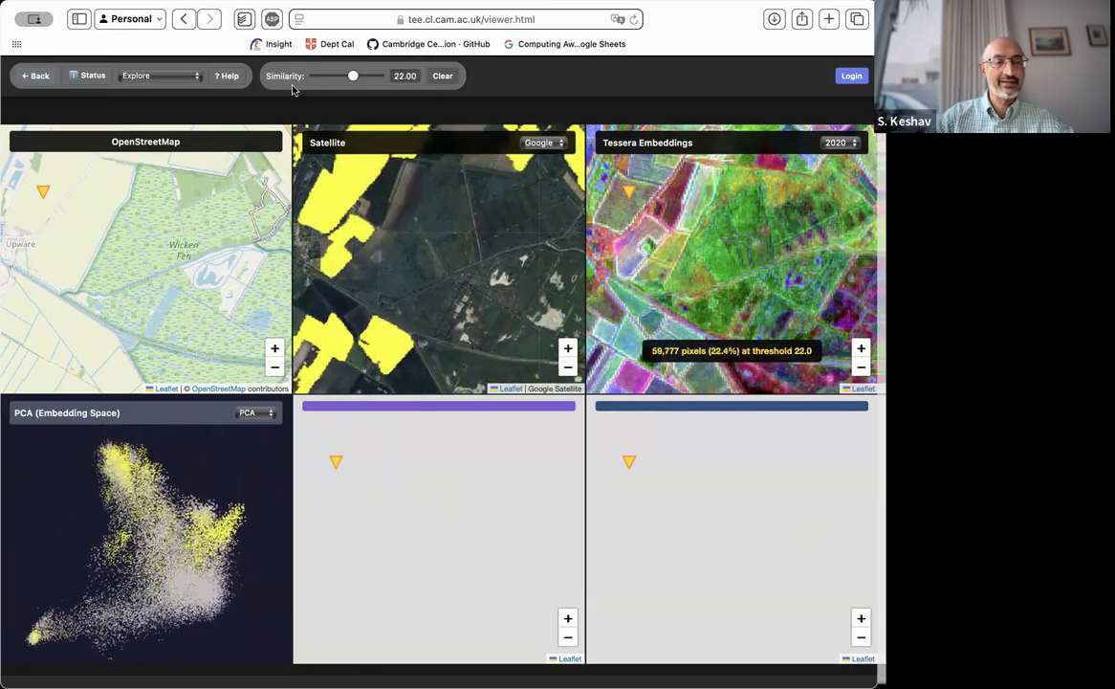
# Switch the viewer to Change Detection and compare the upper embeddings from 2017 with the lower embeddings from 2020.
pyautogui.click(194, 77)
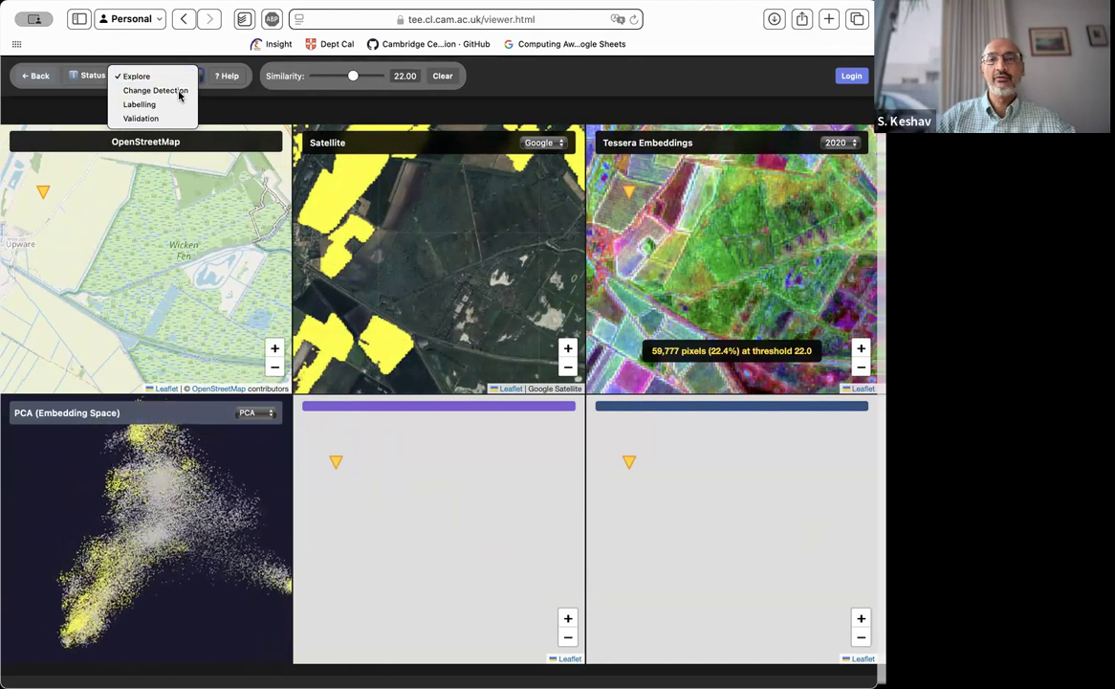
pyautogui.click(179, 92)
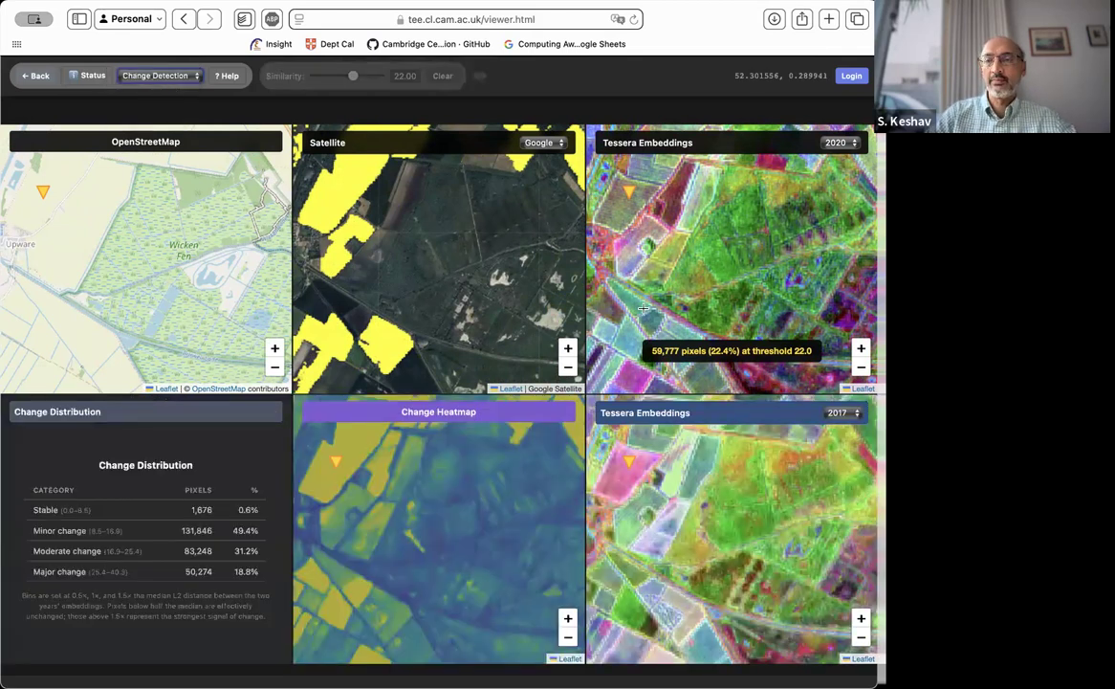
pyautogui.click(854, 145)
pyautogui.click(838, 98)
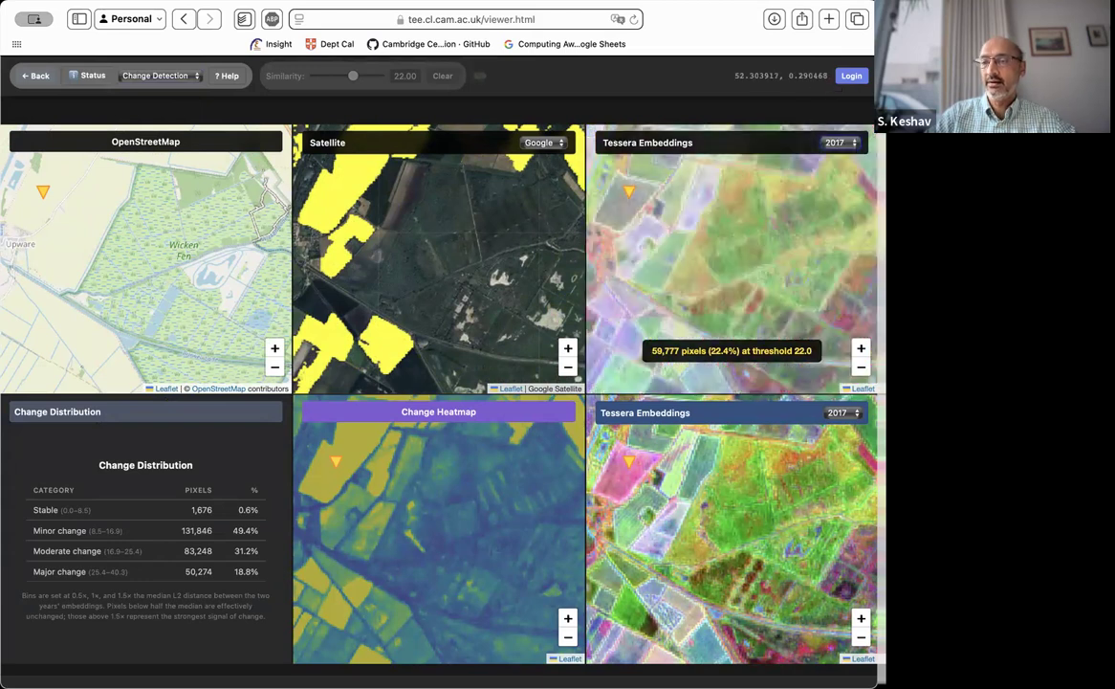
pyautogui.click(851, 413)
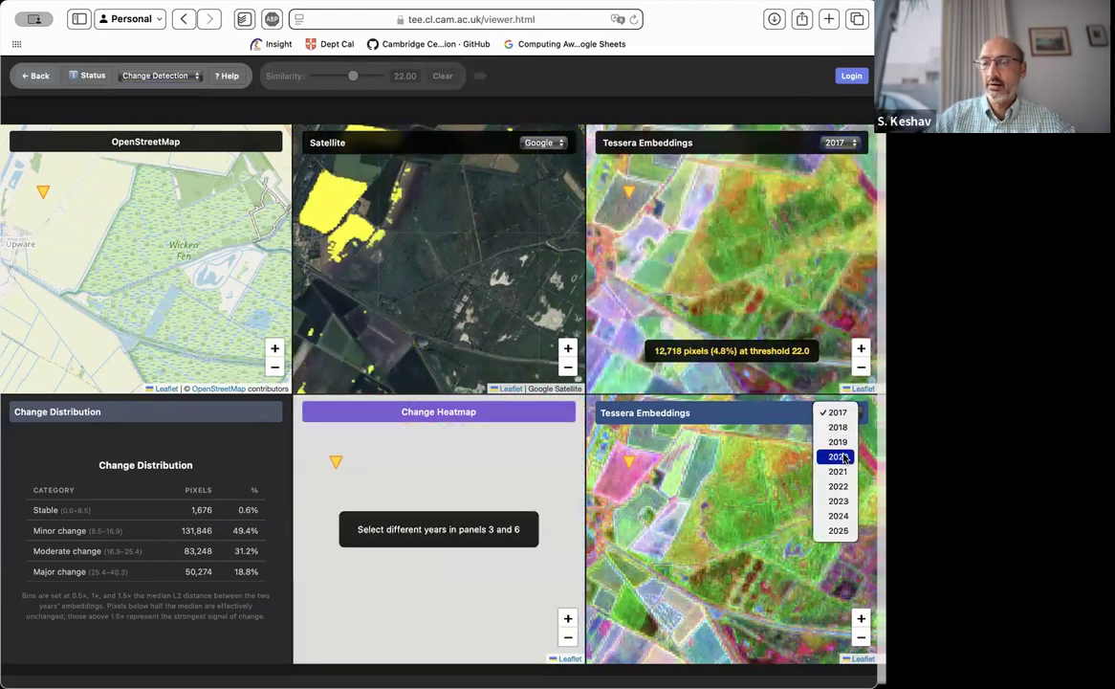
pyautogui.click(837, 476)
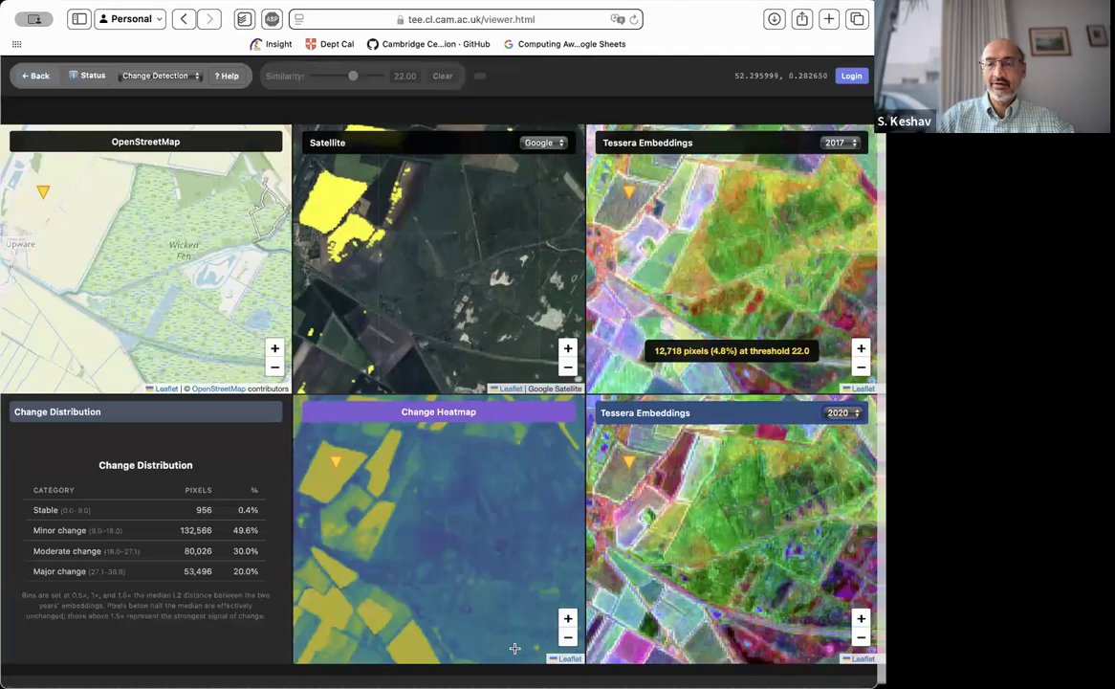
# Examine the change heatmap across the farm fields south of Wicken Fen and around Burwell Fen.
pyautogui.moveTo(508, 544); pyautogui.dragTo(526, 542)
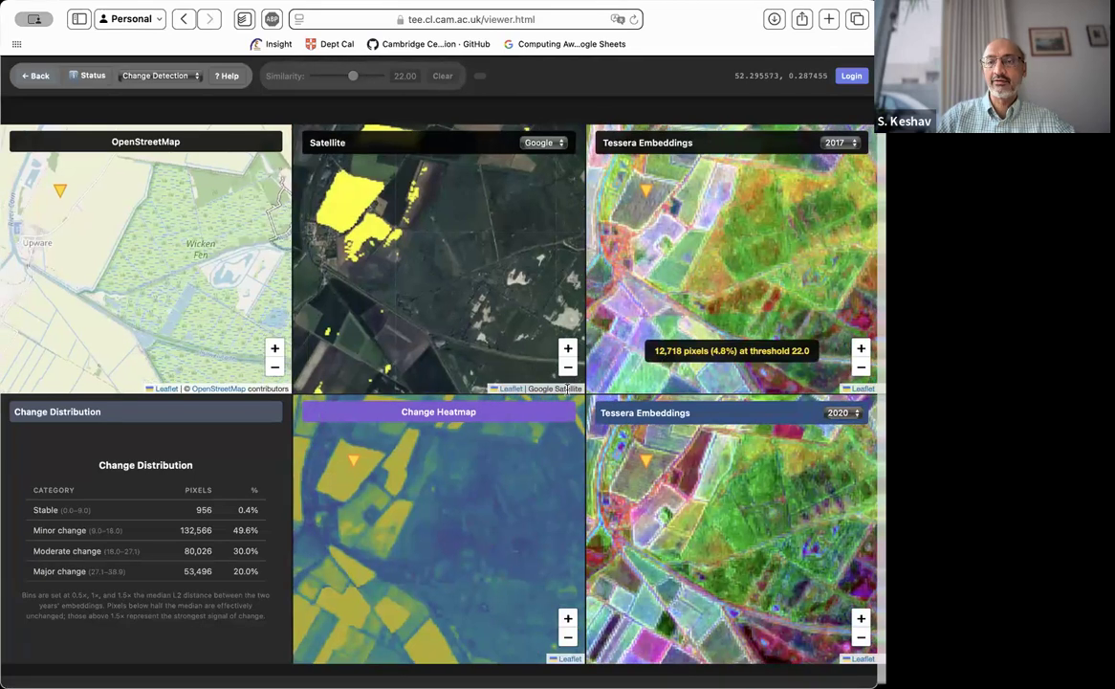
pyautogui.moveTo(519, 505); pyautogui.dragTo(498, 457)
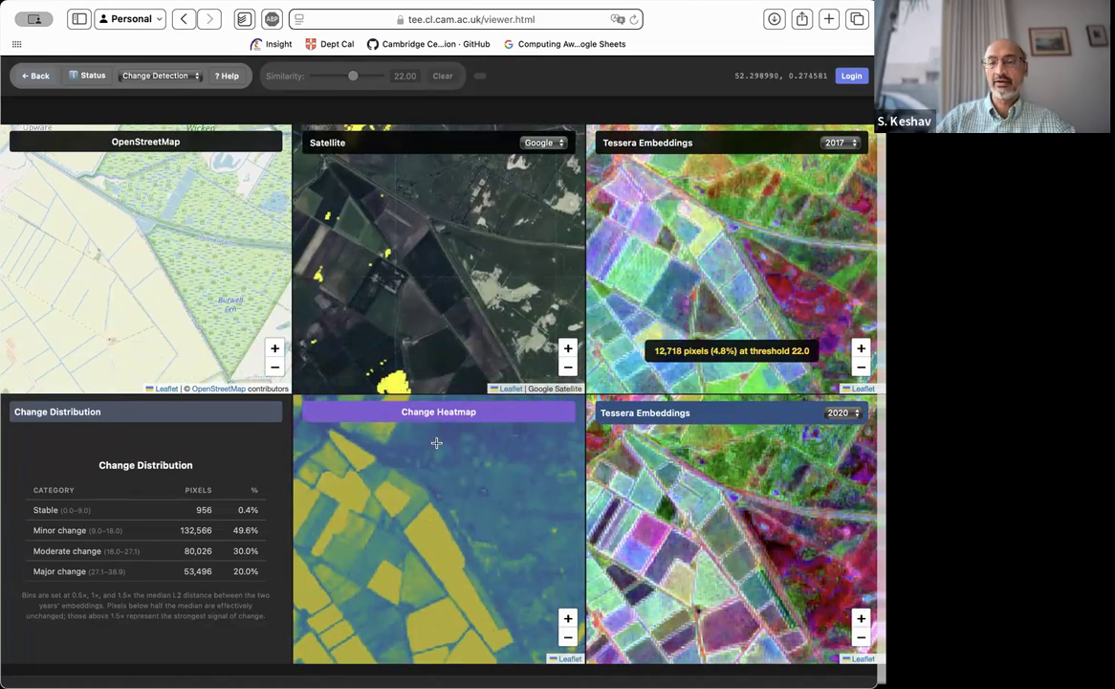
pyautogui.moveTo(432, 474); pyautogui.dragTo(315, 512)
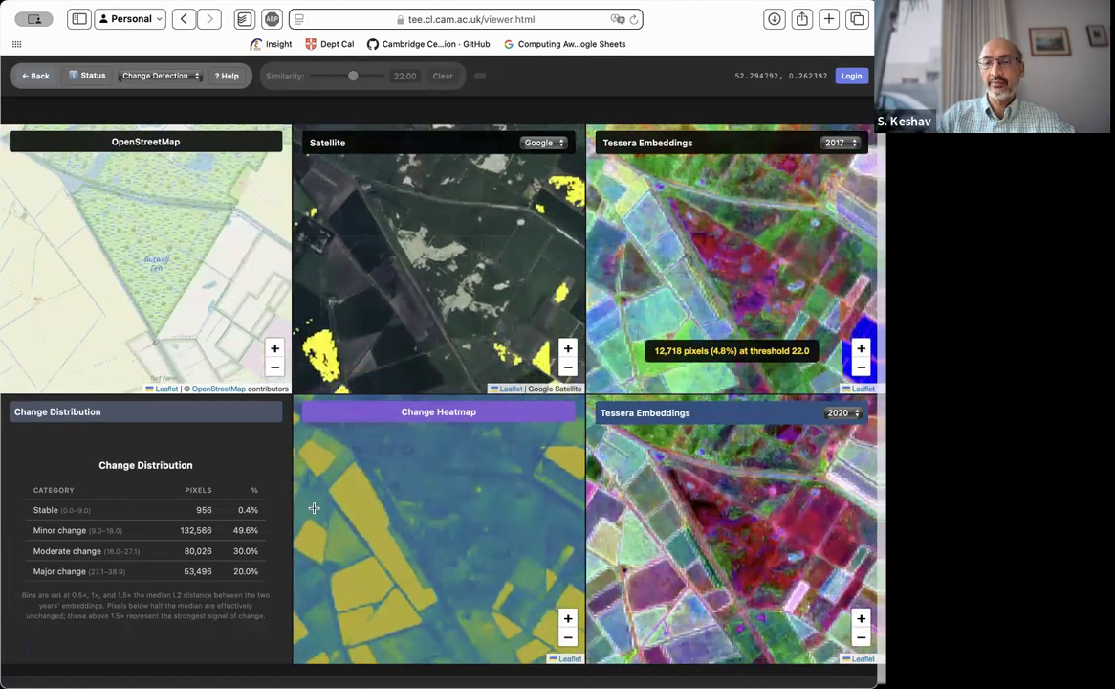
pyautogui.click(569, 351)
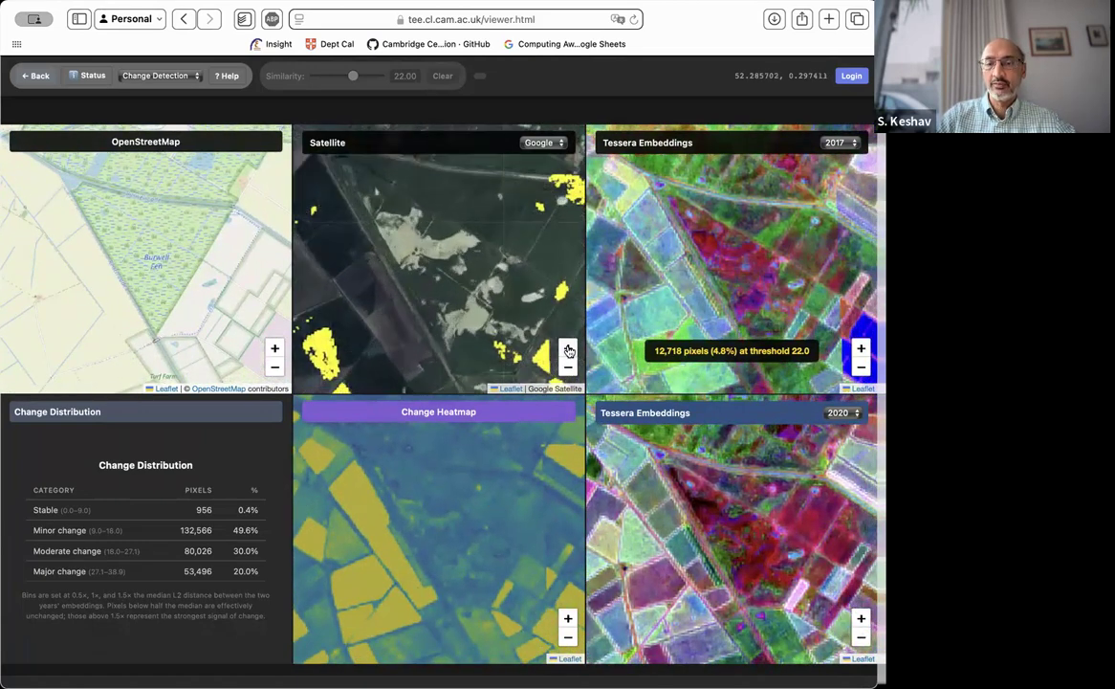
# Examine up close the small isolated yellow spot northeast of Burwell Fen on the change heatmap and satellite image.
pyautogui.moveTo(500, 481); pyautogui.dragTo(404, 560)
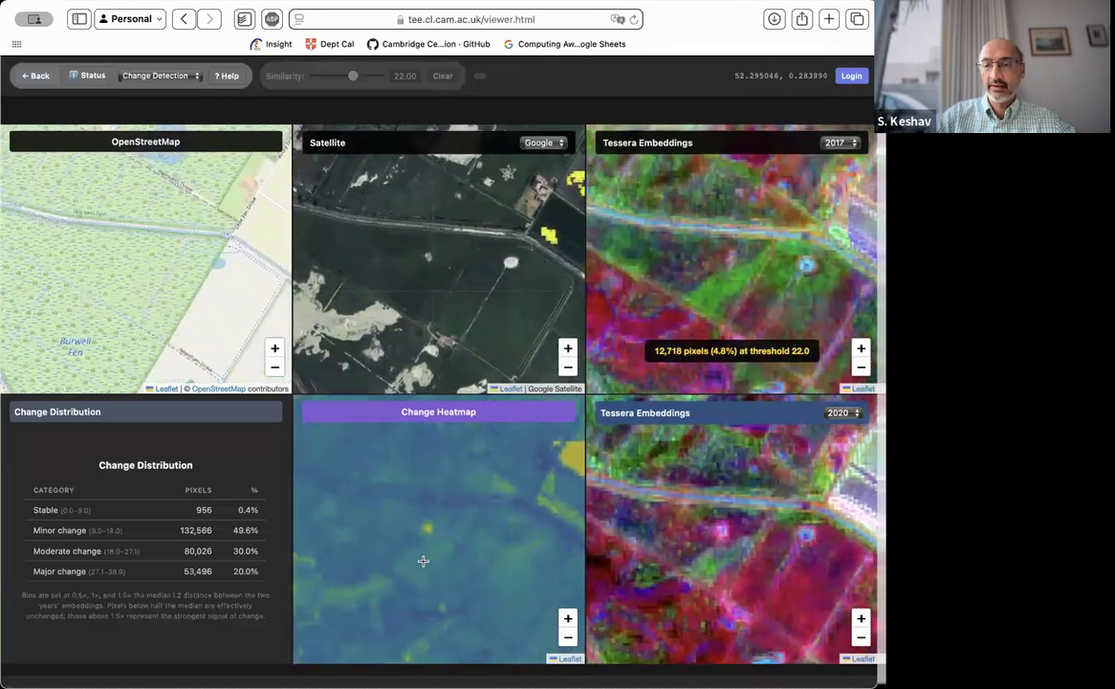
pyautogui.click(568, 620)
pyautogui.moveTo(472, 566); pyautogui.dragTo(498, 566)
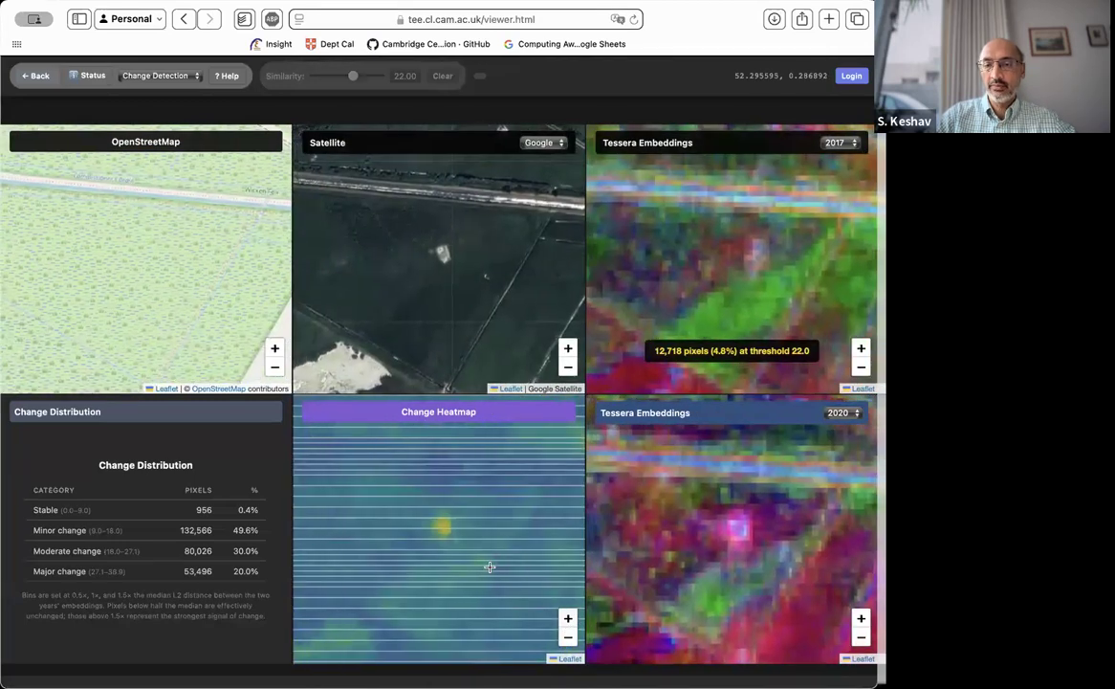
pyautogui.click(567, 620)
pyautogui.click(503, 532)
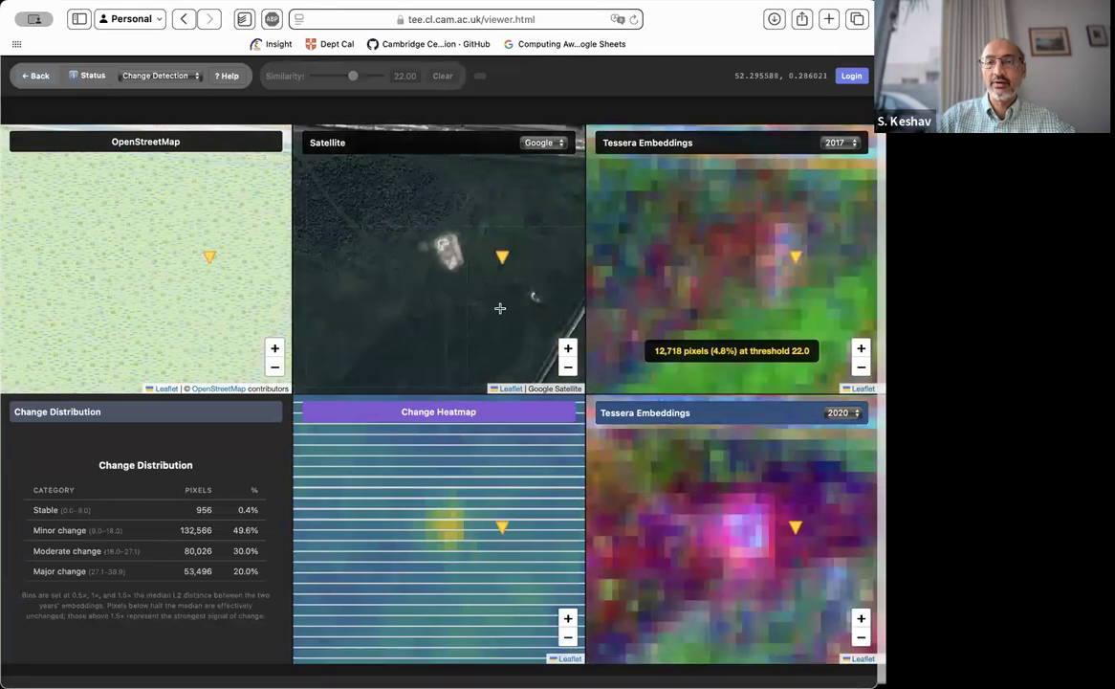
pyautogui.click(567, 350)
pyautogui.moveTo(512, 280); pyautogui.dragTo(499, 326)
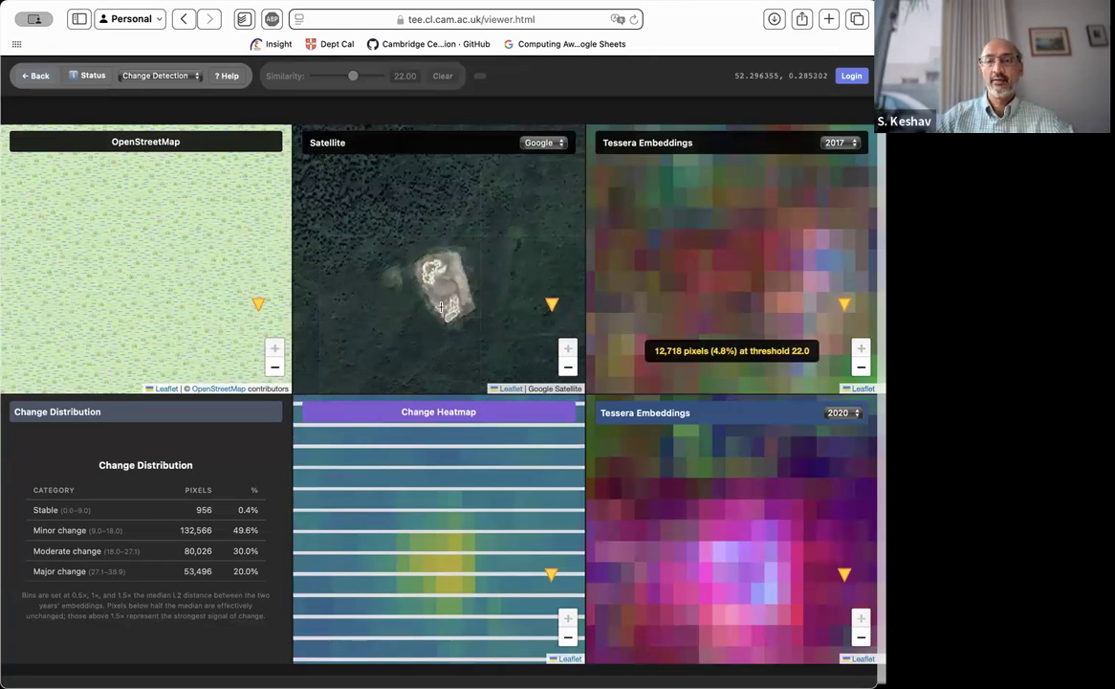
# Mark the small isolated change spot northeast of Burwell Fen and compare its surroundings across the satellite, heatmap and embedding views.
pyautogui.click(567, 637)
pyautogui.click(568, 639)
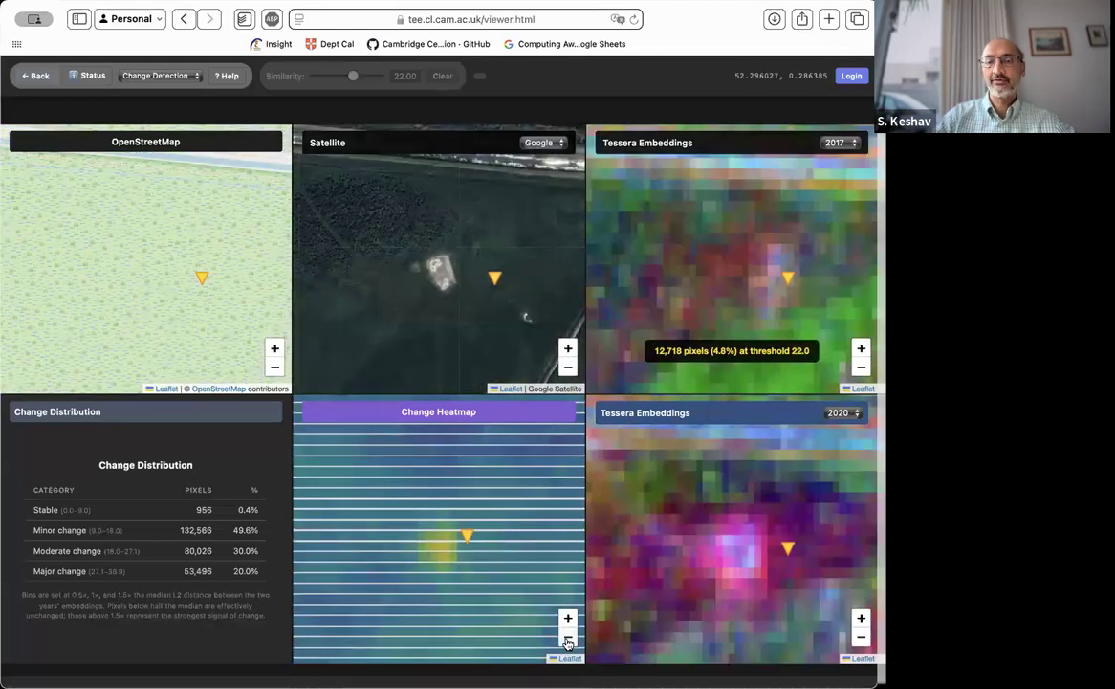
pyautogui.click(568, 639)
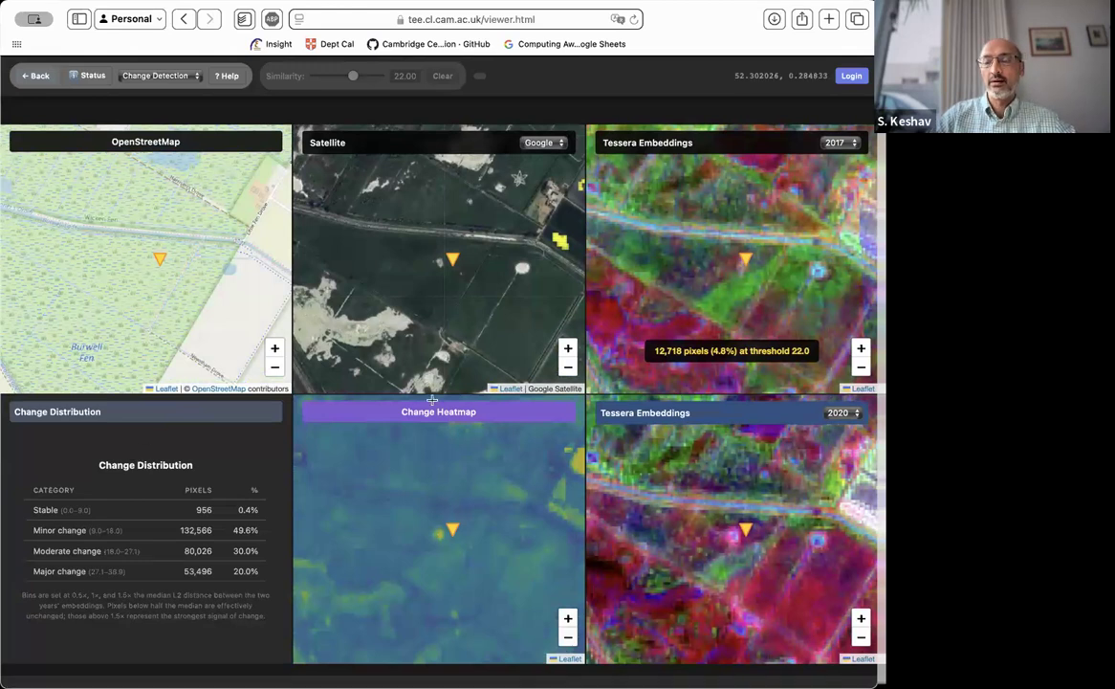
pyautogui.click(389, 267)
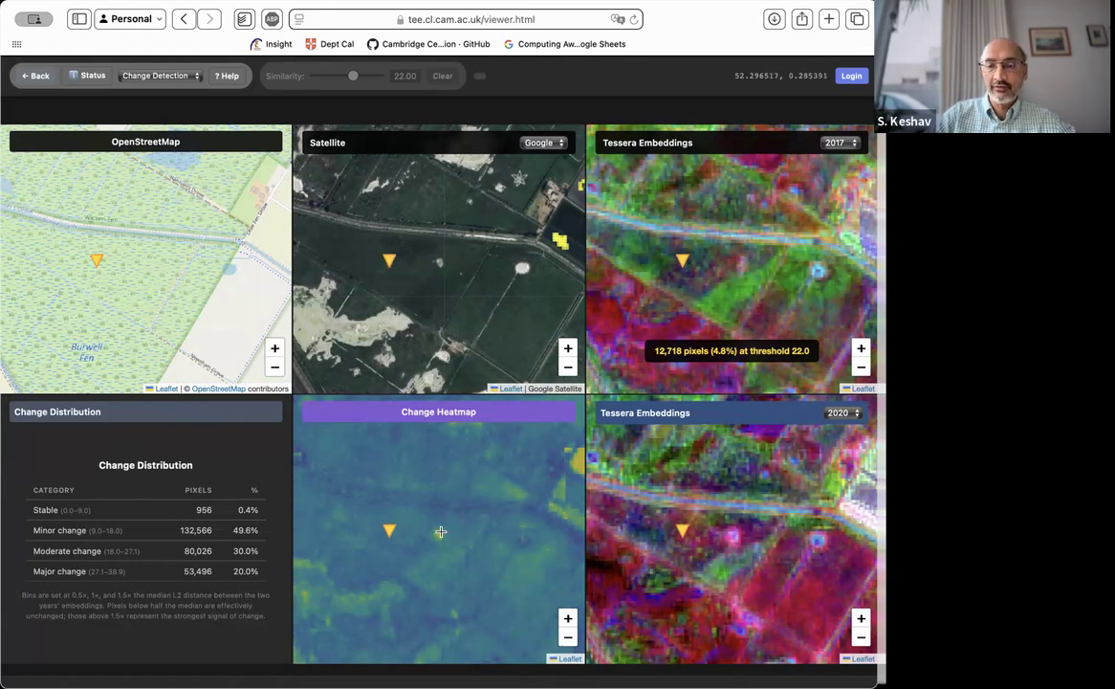
pyautogui.click(568, 349)
pyautogui.click(568, 349)
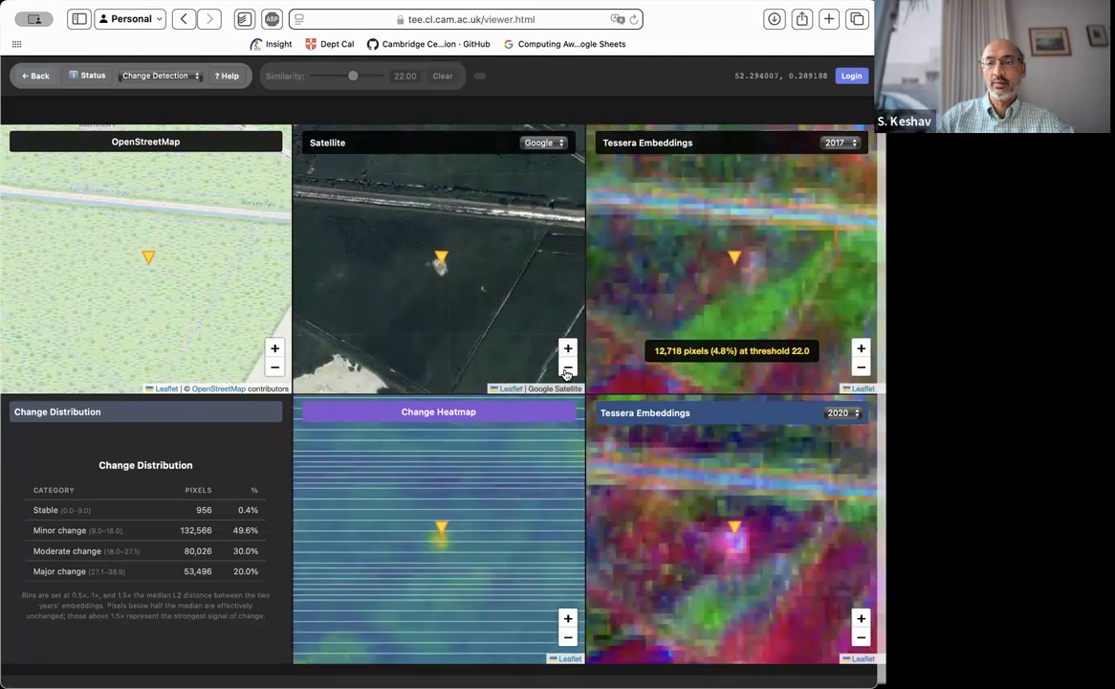
# Mark the yellow high-change field beside Little Fen Drove on the change heatmap and compare it across the other views.
pyautogui.click(569, 369)
pyautogui.moveTo(486, 529); pyautogui.dragTo(368, 584)
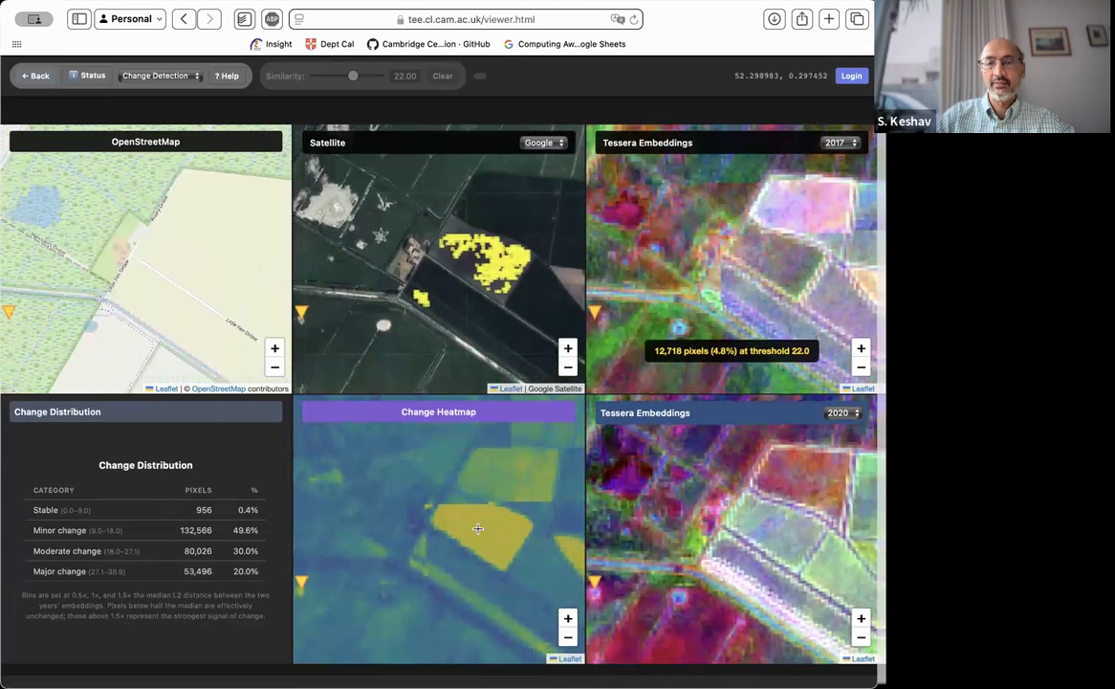
pyautogui.click(478, 528)
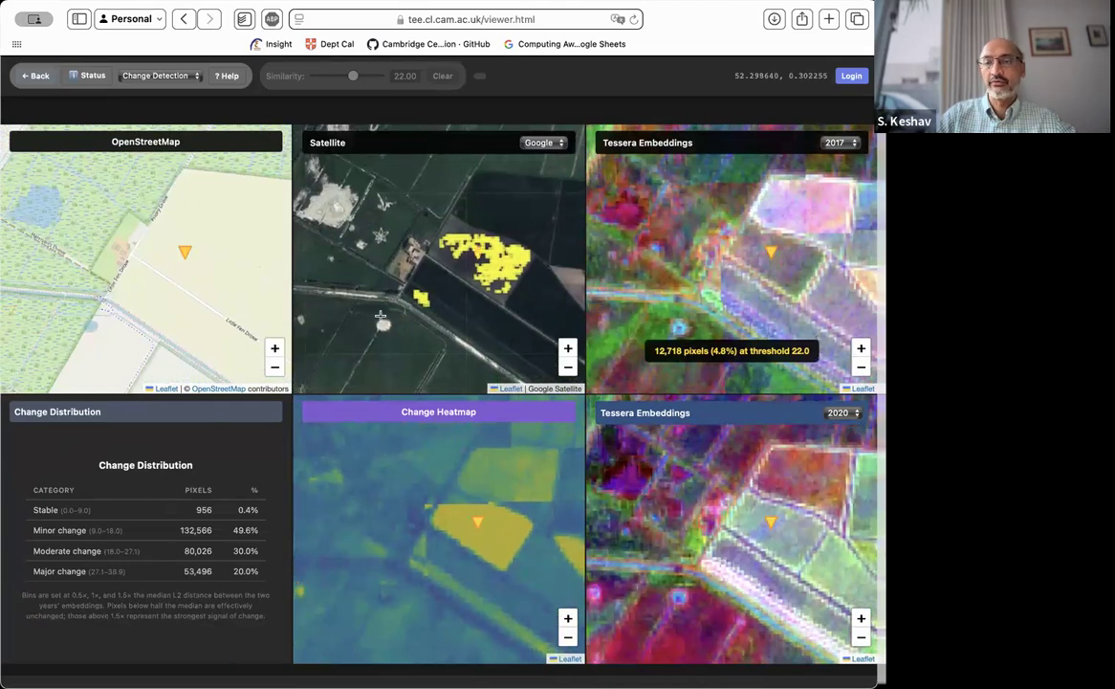
pyautogui.moveTo(479, 551); pyautogui.dragTo(517, 542)
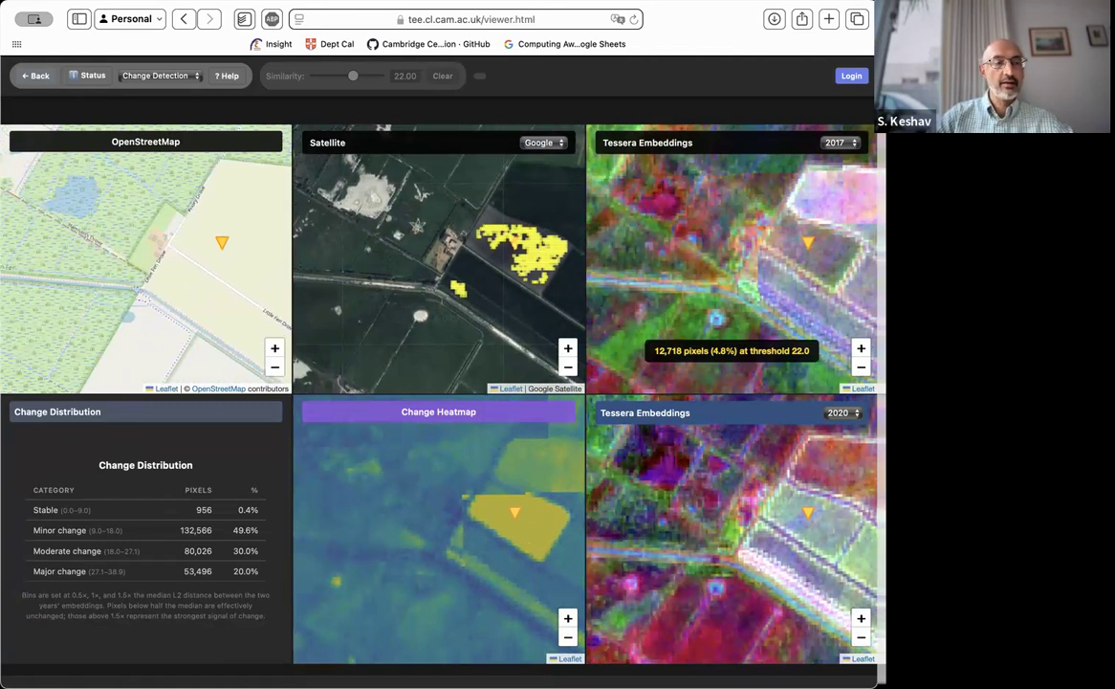
# Review the available viewer modes while staying in Change Detection.
pyautogui.click(150, 72)
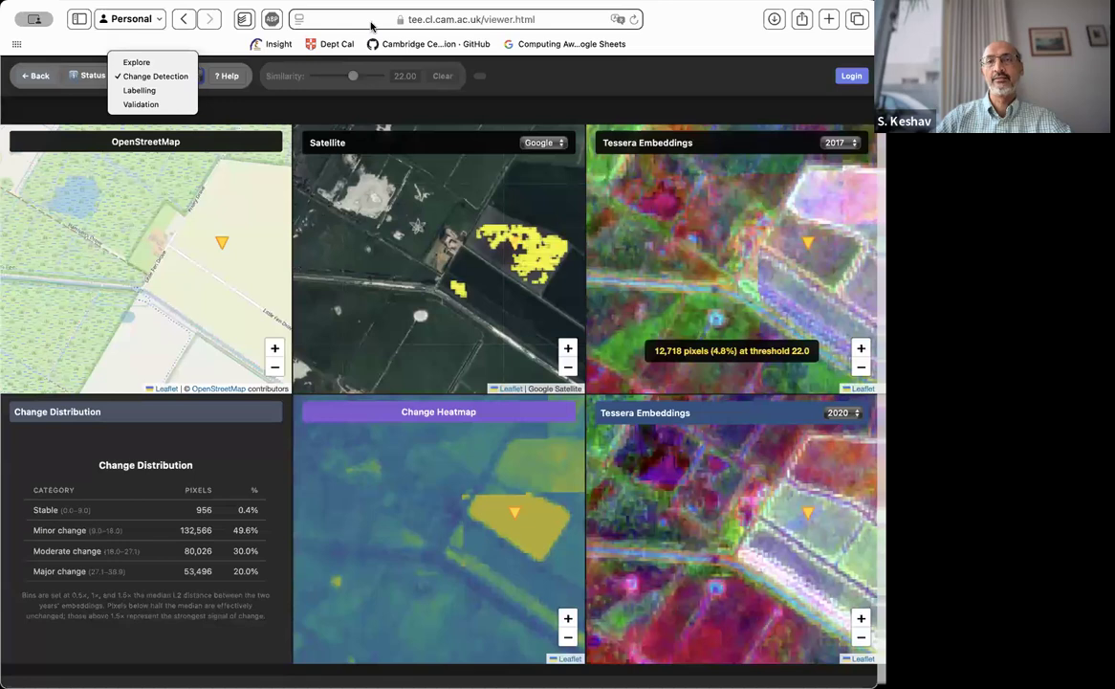
pyautogui.press('Escape')
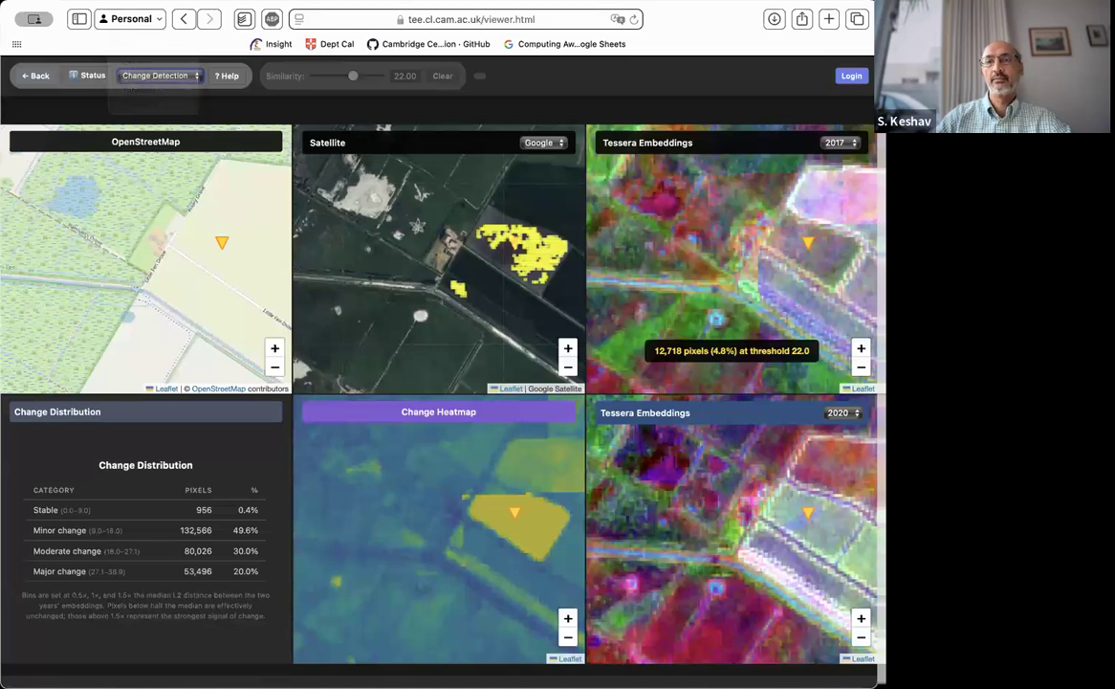